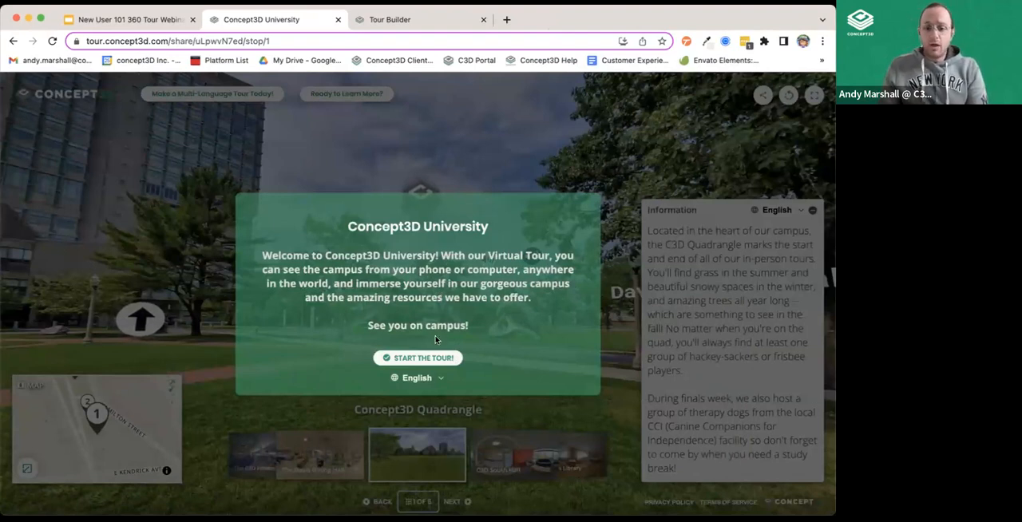
Check the language choices in the welcome message, start the tour in English and look around the Concept3D Quadrangle panorama.
left_click(429, 378)
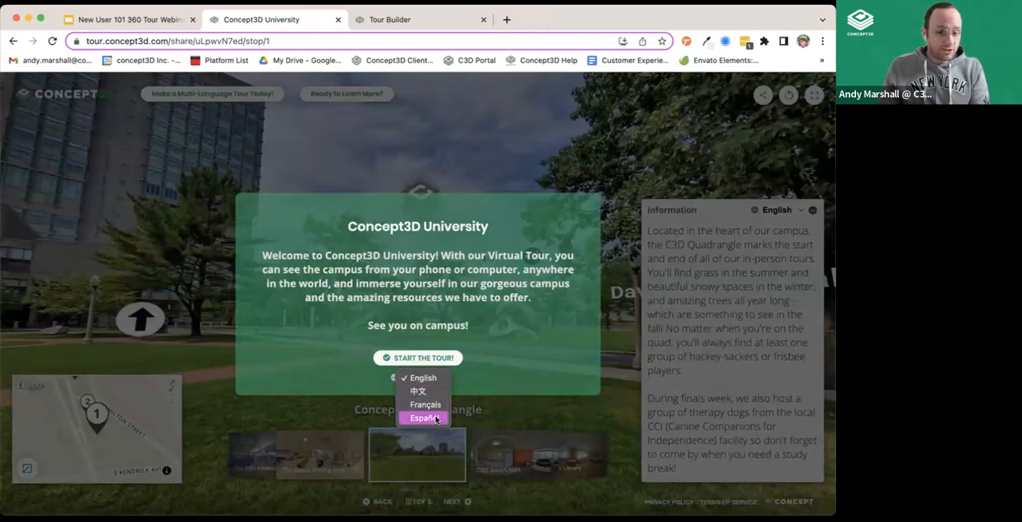
left_click(555, 364)
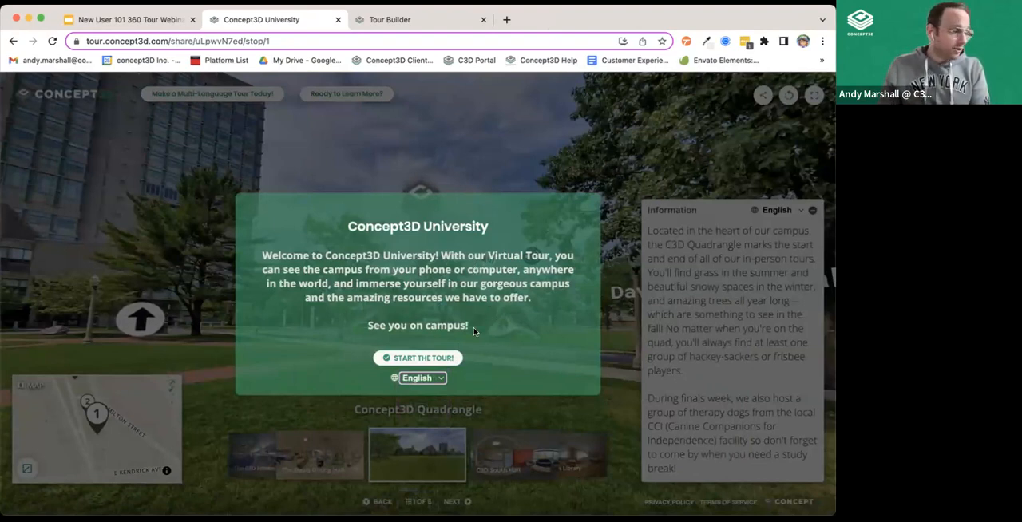
left_click(386, 359)
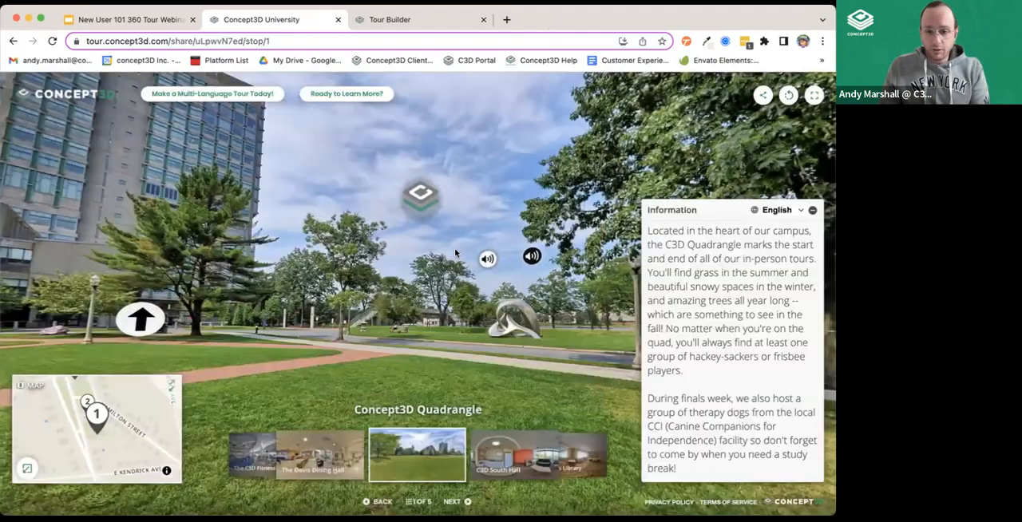
left_click_drag(292, 260, 179, 303)
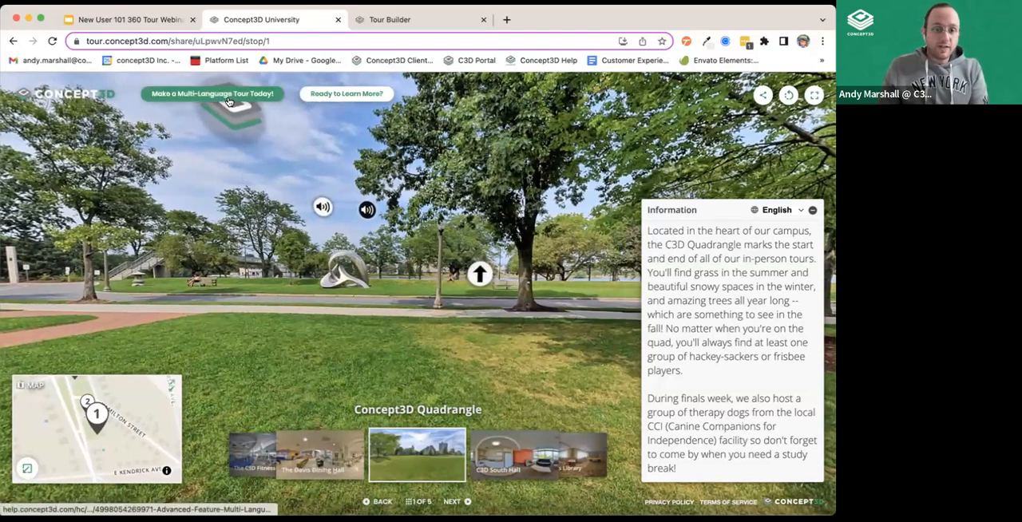
left_click_drag(165, 202, 367, 194)
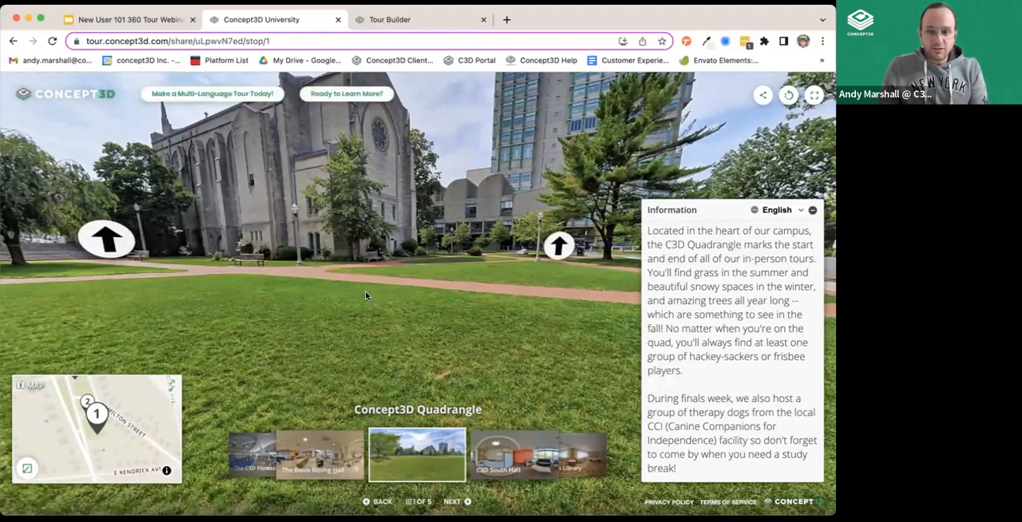
Review the Share Tour link and embed options for the map view and media view, and close the sharing dialog.
left_click(763, 97)
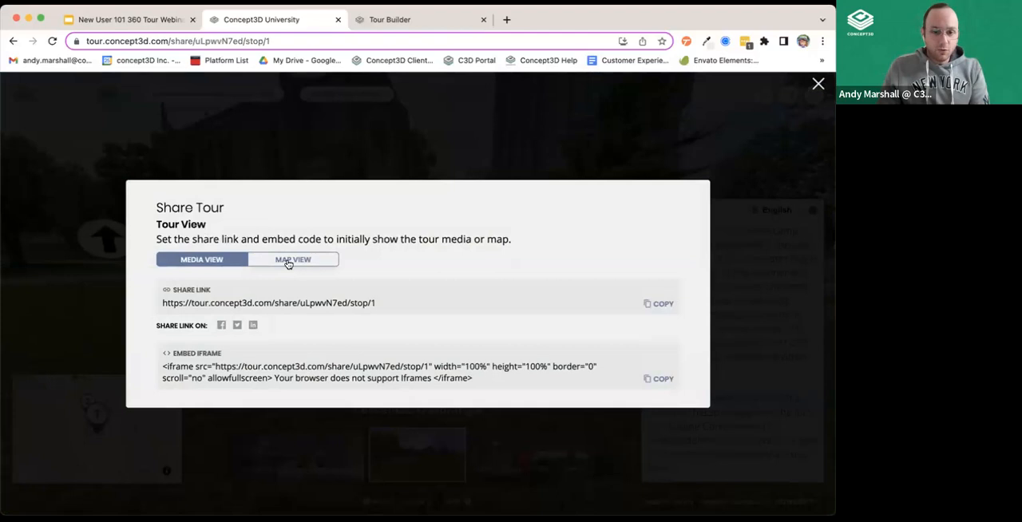
left_click(285, 265)
left_click(193, 260)
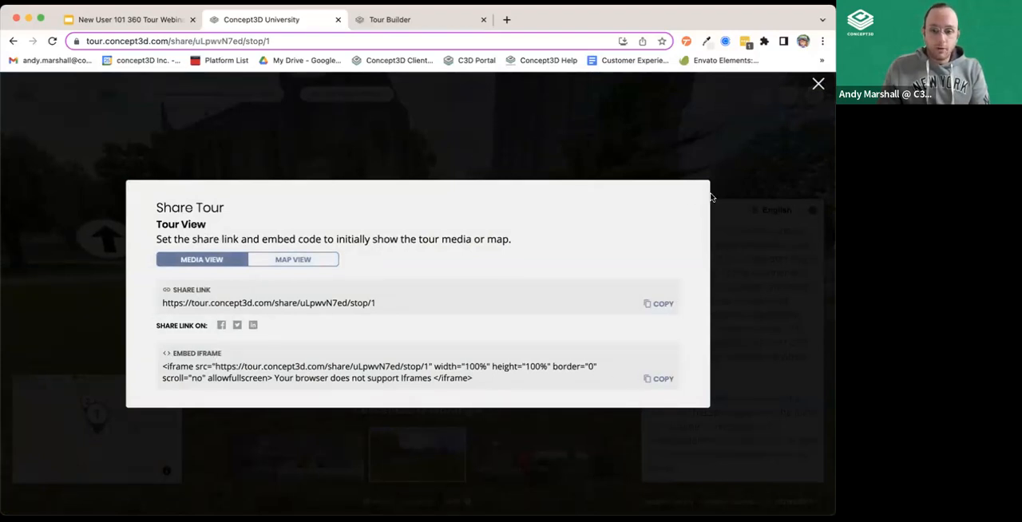
left_click(774, 184)
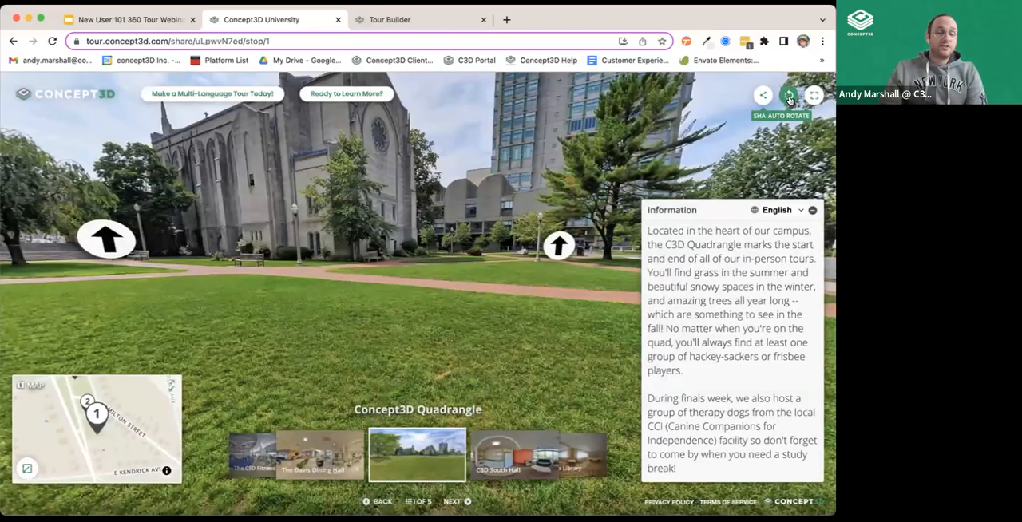
Demonstrate auto rotate on the Concept3D Quadrangle panorama by turning it on and off again.
left_click(789, 97)
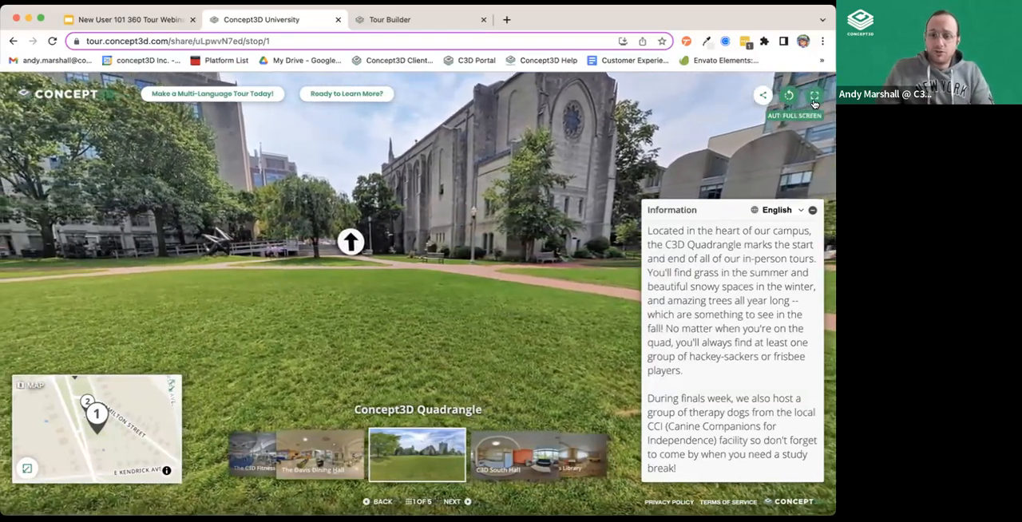
left_click(788, 97)
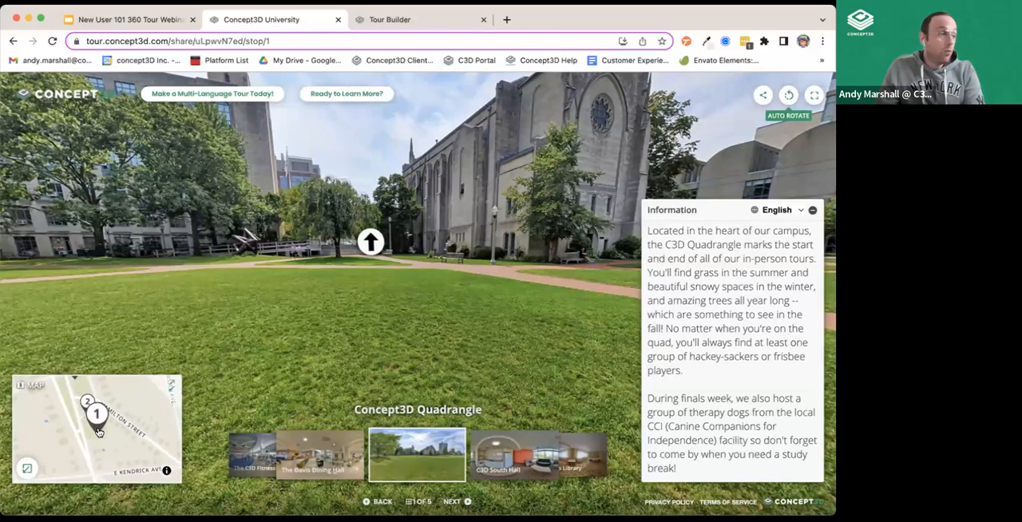
Enlarge the tour map to inspect the numbered stops around Broad Street, and return to the panorama view.
left_click(173, 389)
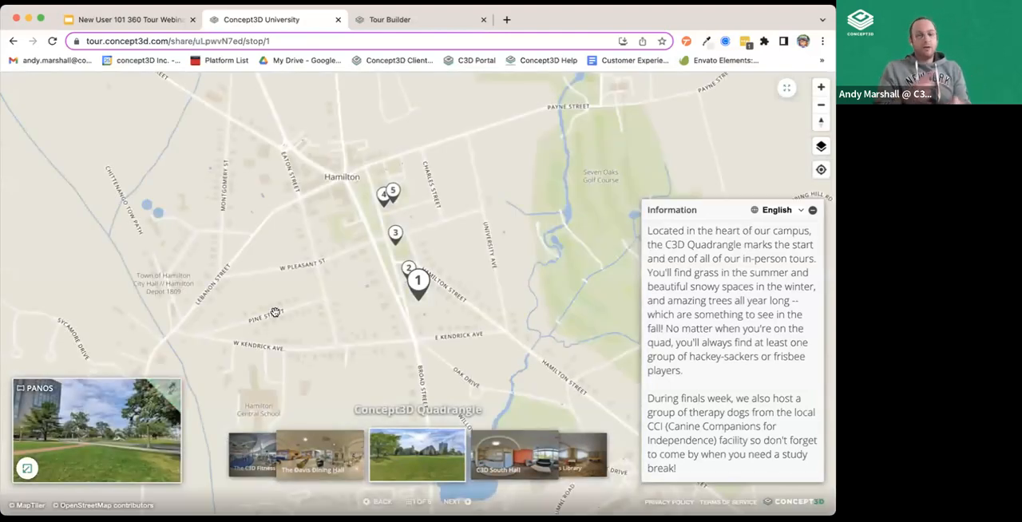
scroll(444, 220, "up", 3)
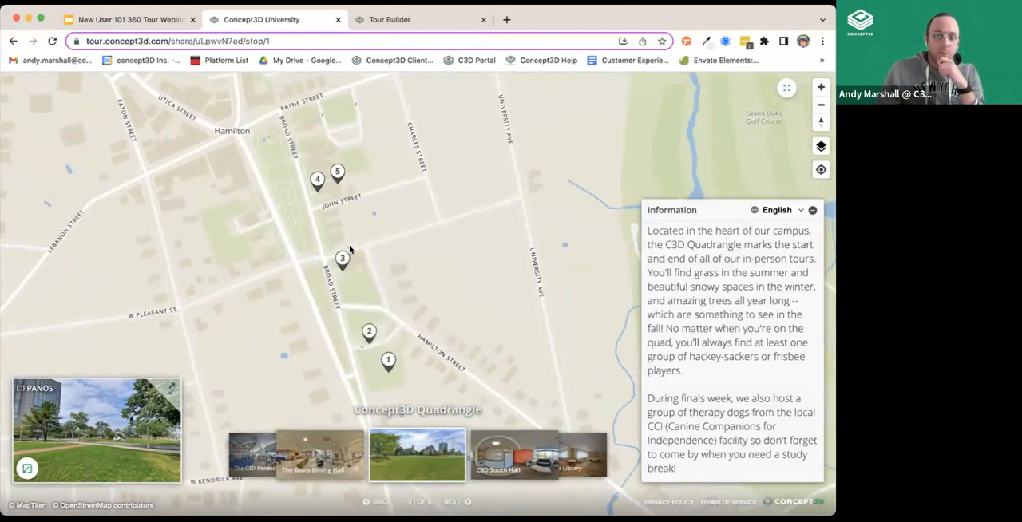
left_click(170, 393)
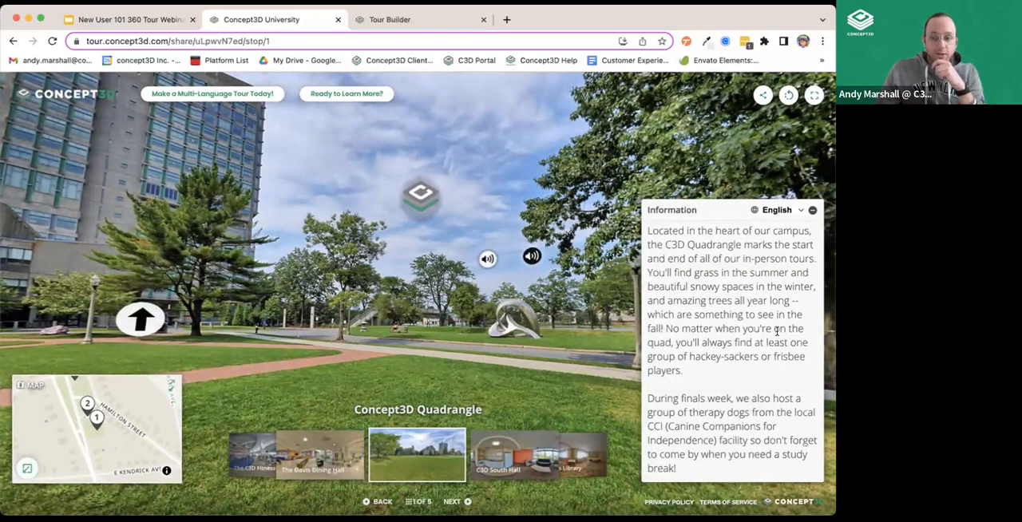
Collapse the Information text of the Concept3D Quadrangle stop, reopen it once and leave it collapsed.
left_click(812, 211)
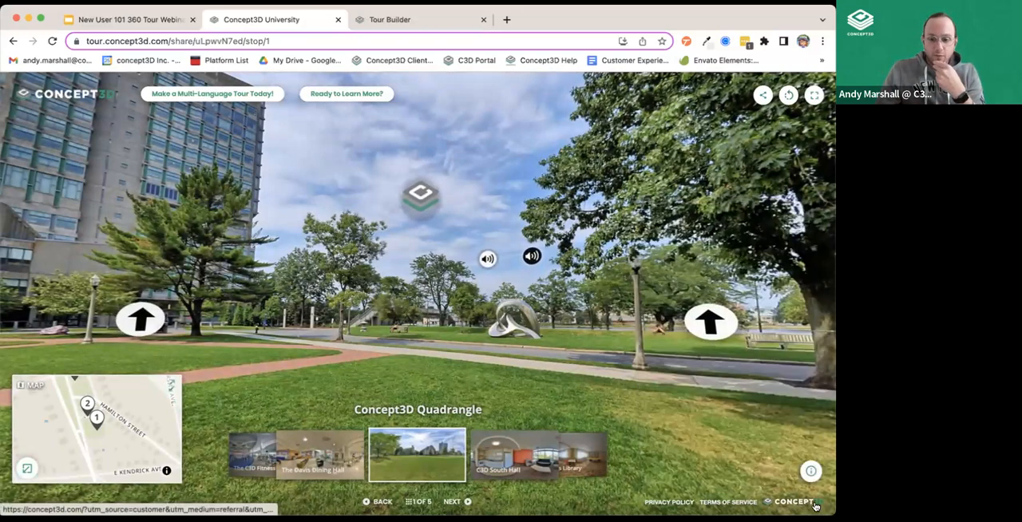
left_click(811, 470)
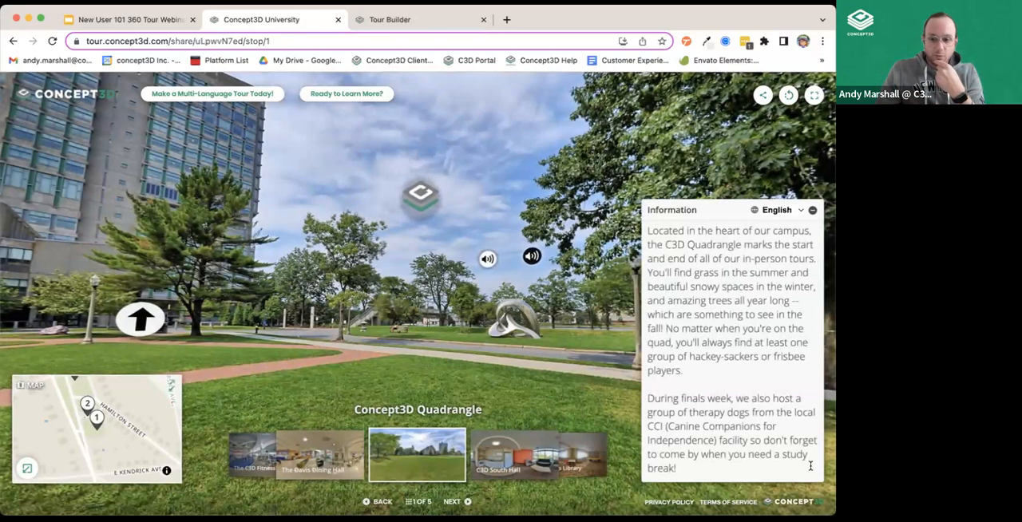
left_click(811, 211)
Open the Concept3D University Map hotspot in the sky, dismiss its ADA notice, explore the campus map and close it.
left_click_drag(550, 354, 553, 312)
left_click_drag(623, 333, 498, 321)
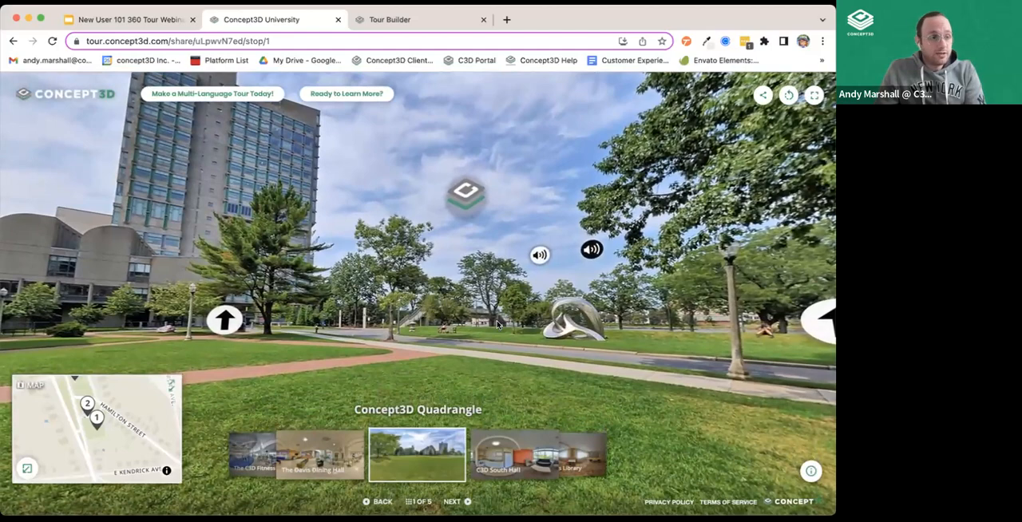
left_click_drag(498, 324, 548, 265)
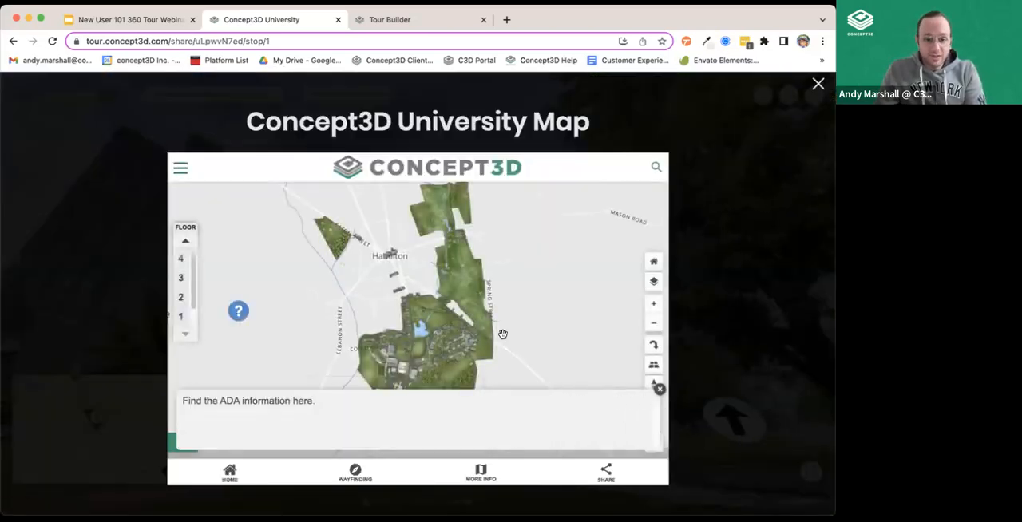
left_click(660, 392)
scroll(300, 341, "up", 5)
left_click_drag(532, 381, 455, 299)
scroll(387, 296, "up", 4)
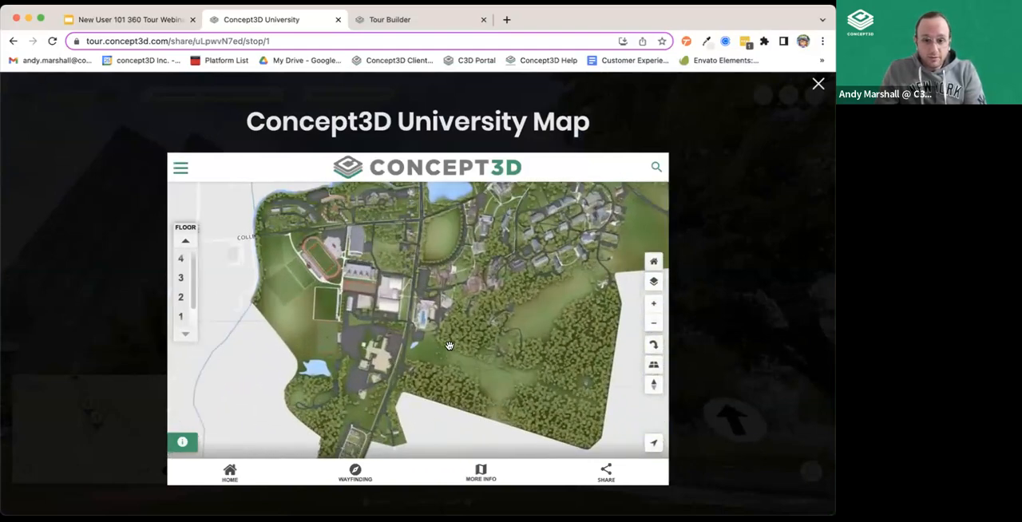
scroll(398, 297, "down", 3)
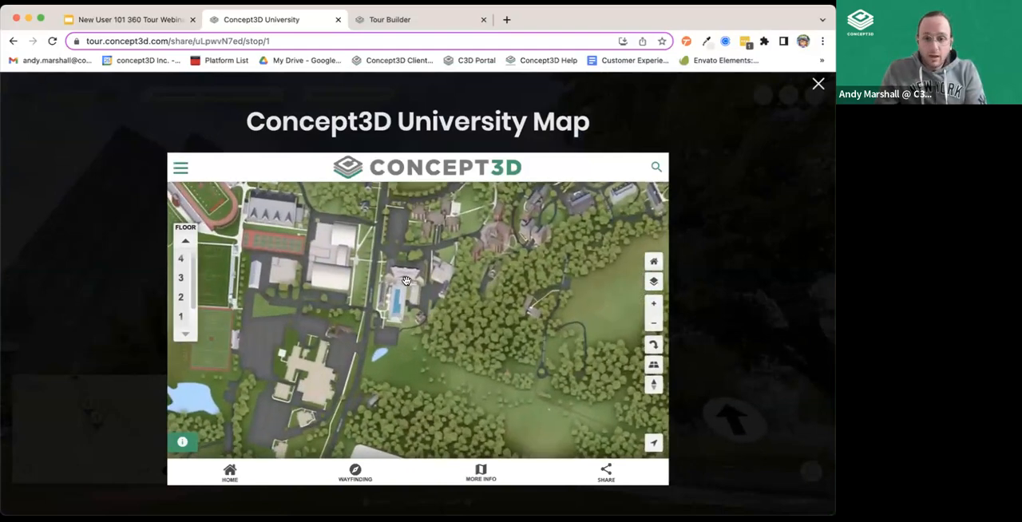
left_click(818, 84)
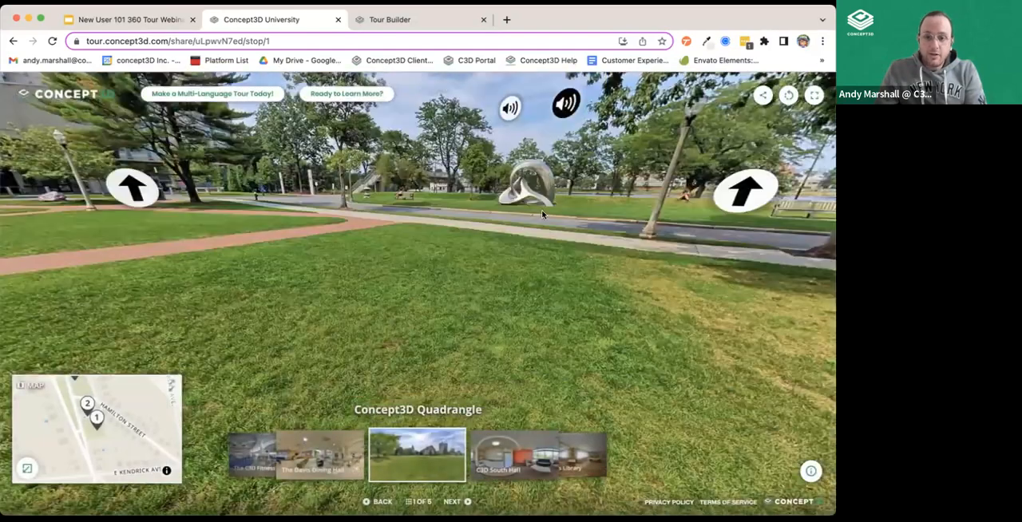
Open the In-World audio hotspot to show its embedded player controls, and close it again.
left_click_drag(542, 214, 395, 343)
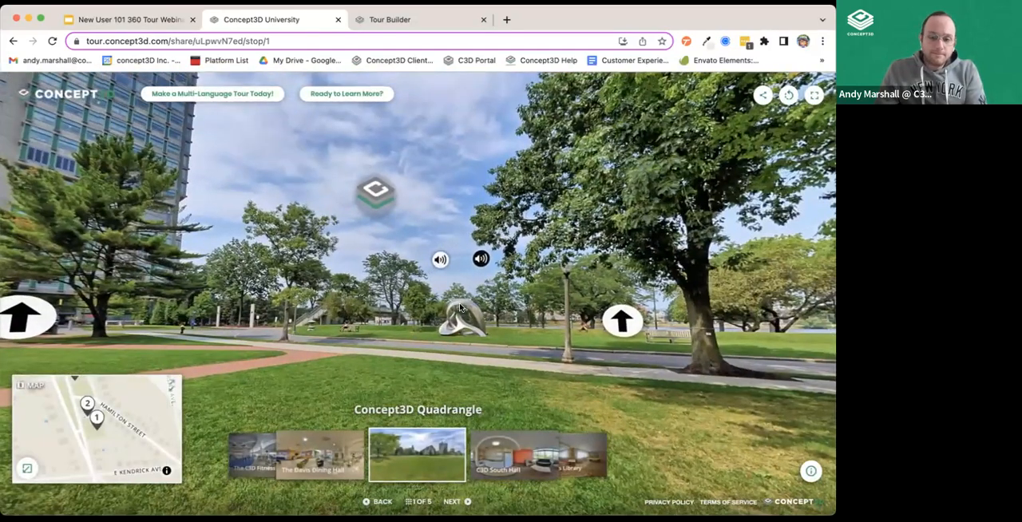
left_click(439, 260)
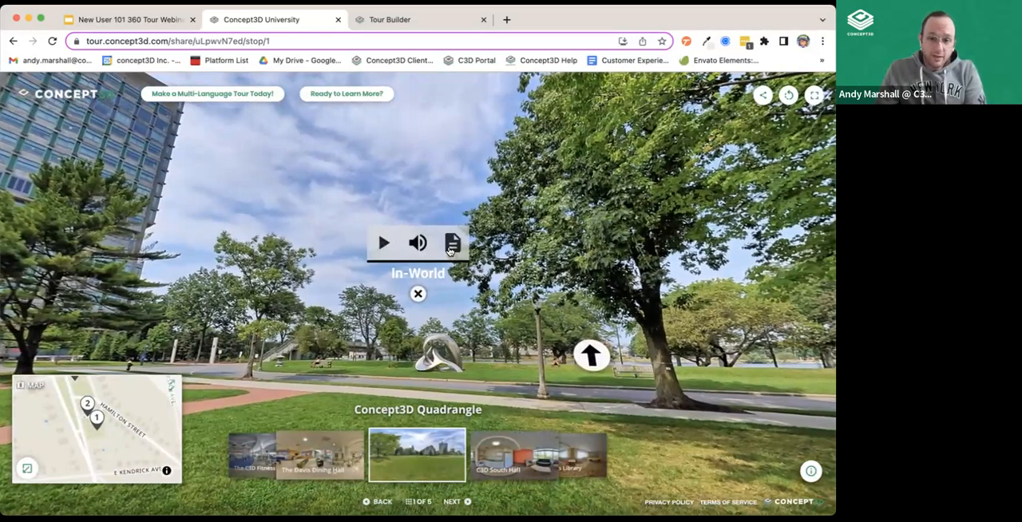
left_click(422, 295)
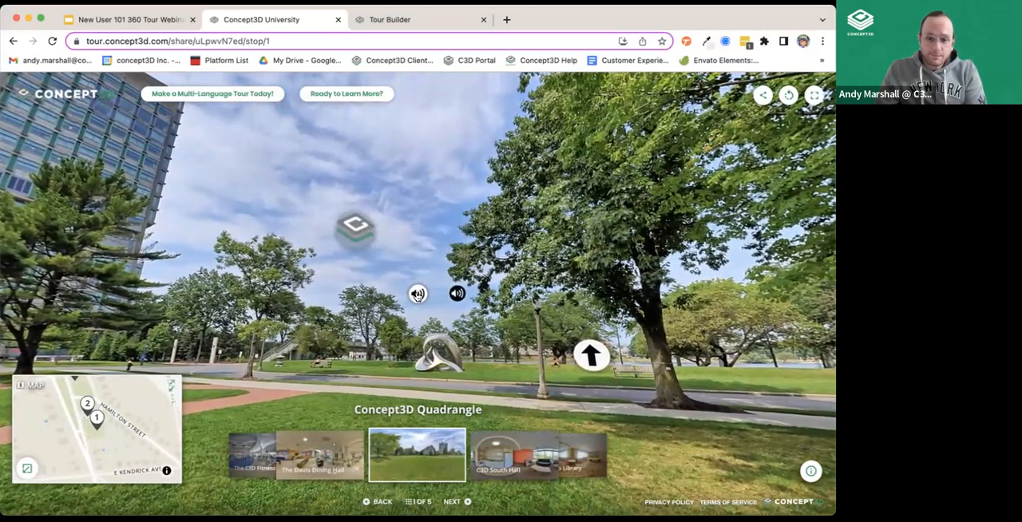
left_click(419, 295)
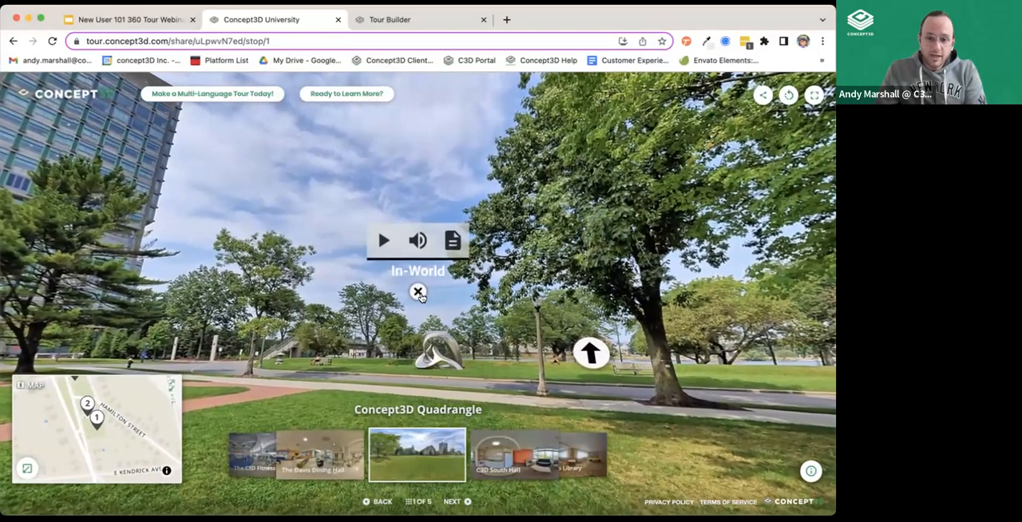
left_click(419, 294)
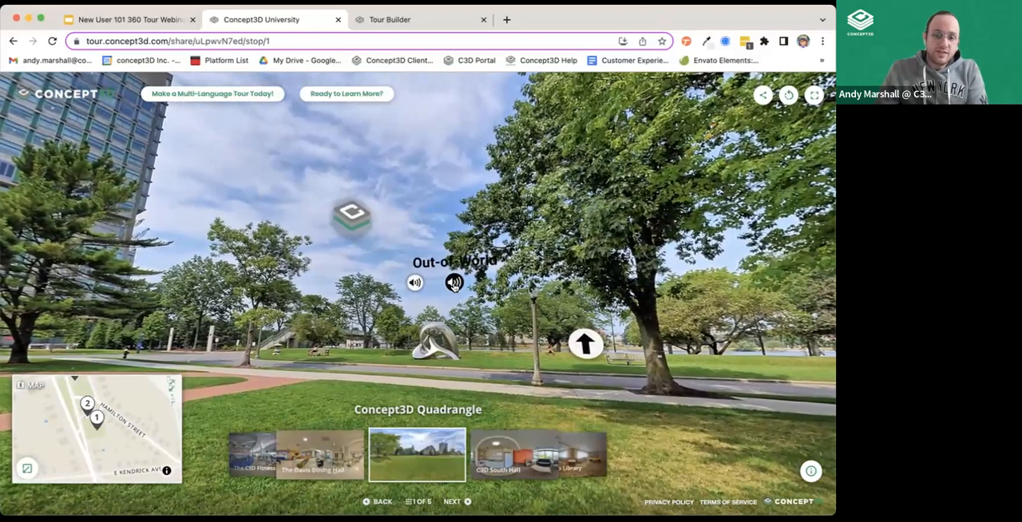
View the Out-of-World audio hotspot's overlay, close it and look around the rest of the quadrangle.
left_click(454, 285)
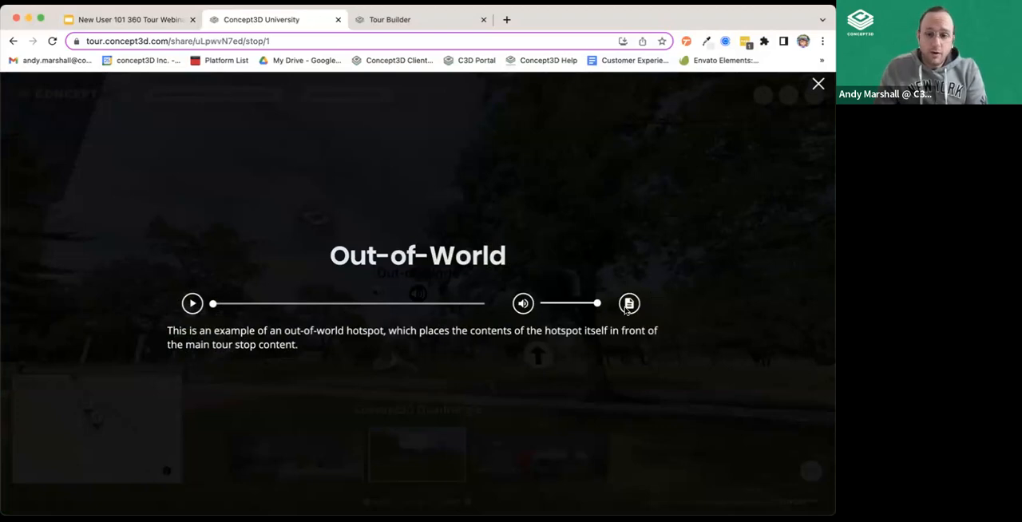
left_click(813, 89)
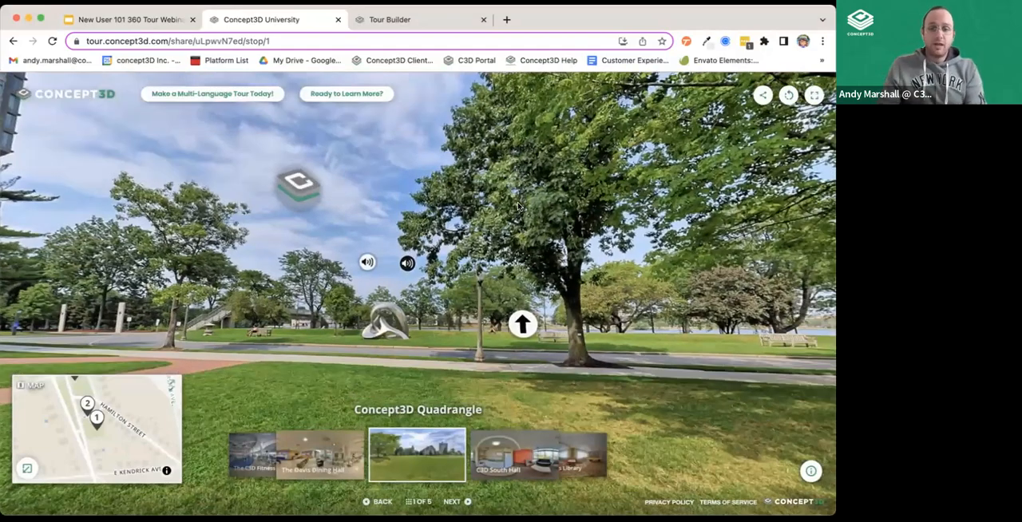
left_click_drag(518, 206, 451, 106)
left_click_drag(452, 241, 220, 264)
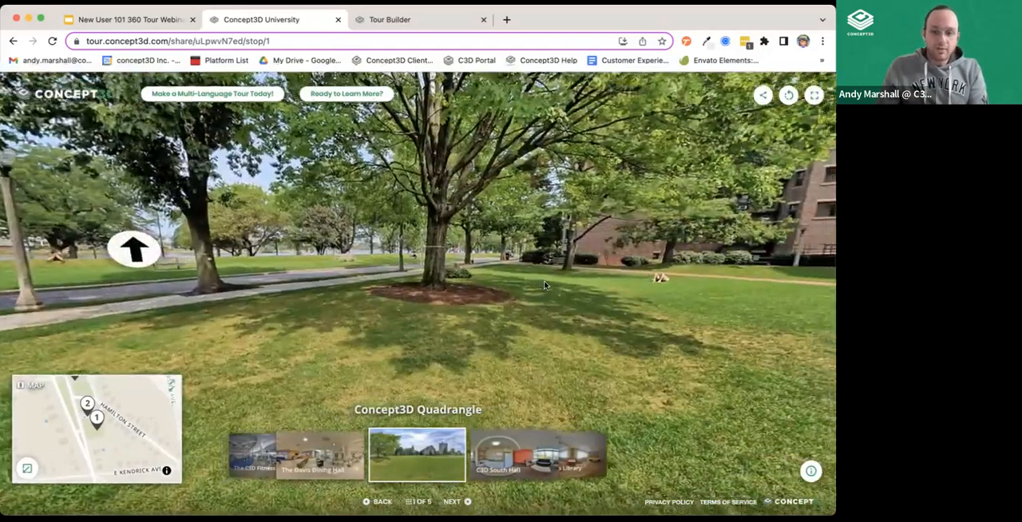
left_click_drag(664, 267, 585, 265)
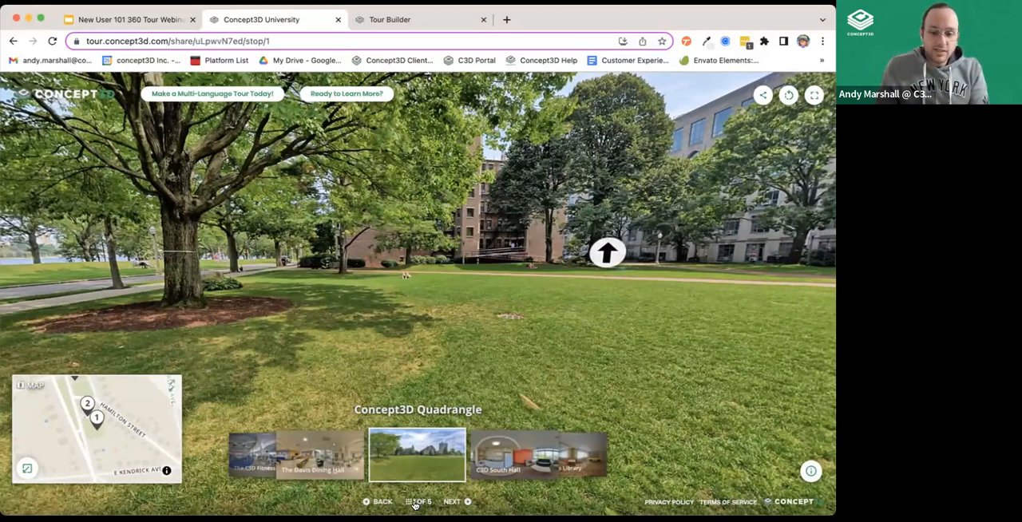
View the Concept3D University Tour Stop Gallery with its stop thumbnails, and close it to return to the quadrangle.
left_click(414, 502)
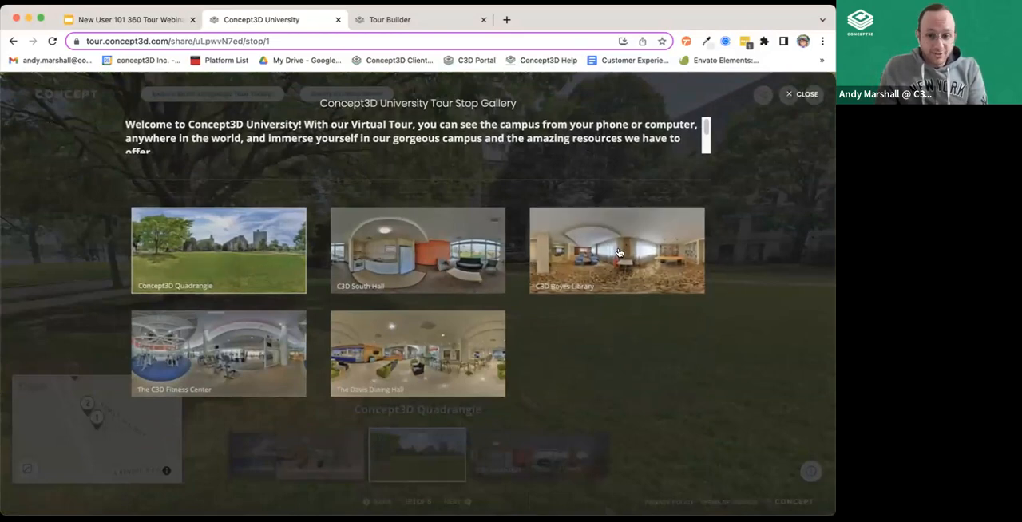
left_click(802, 95)
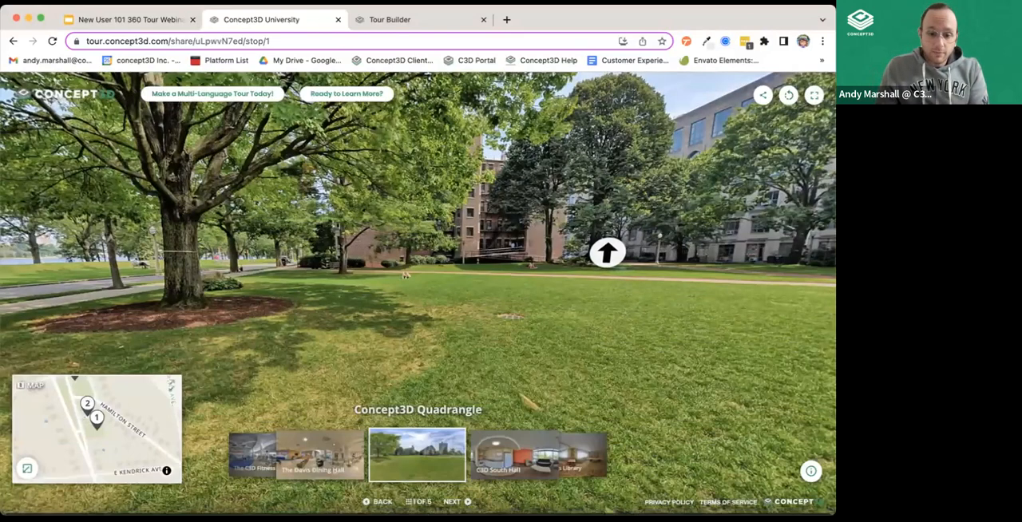
left_click(414, 503)
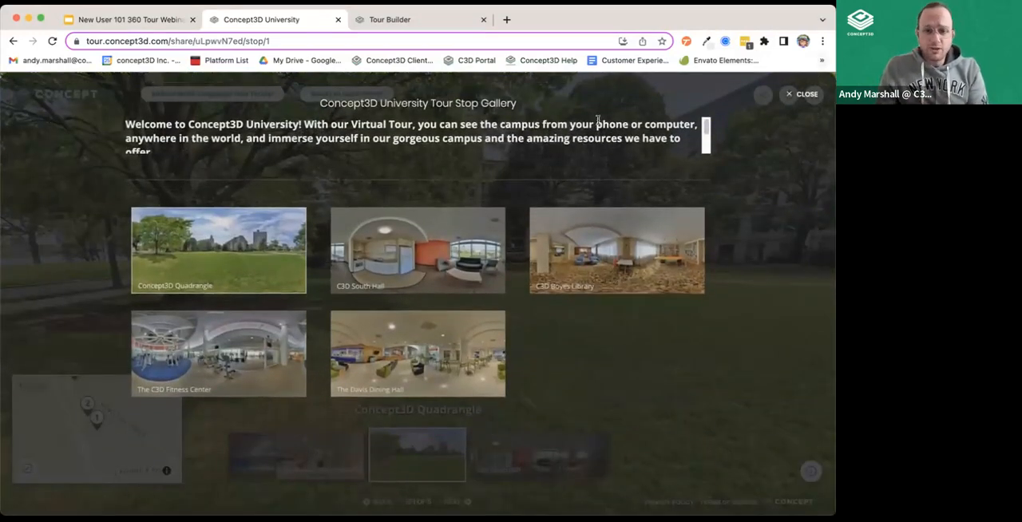
left_click(805, 96)
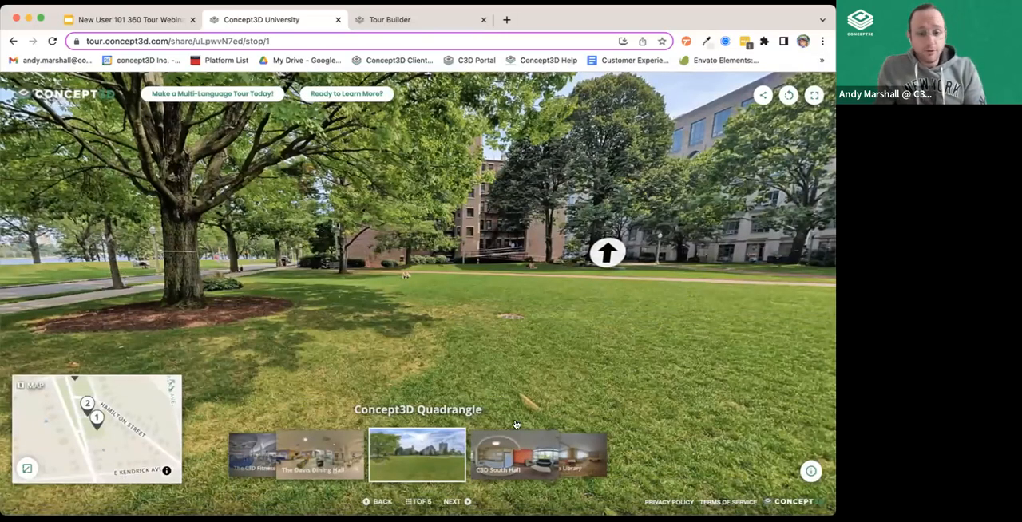
Advance the tour to the C3D South Hall stop and look around its lounge.
left_click(453, 501)
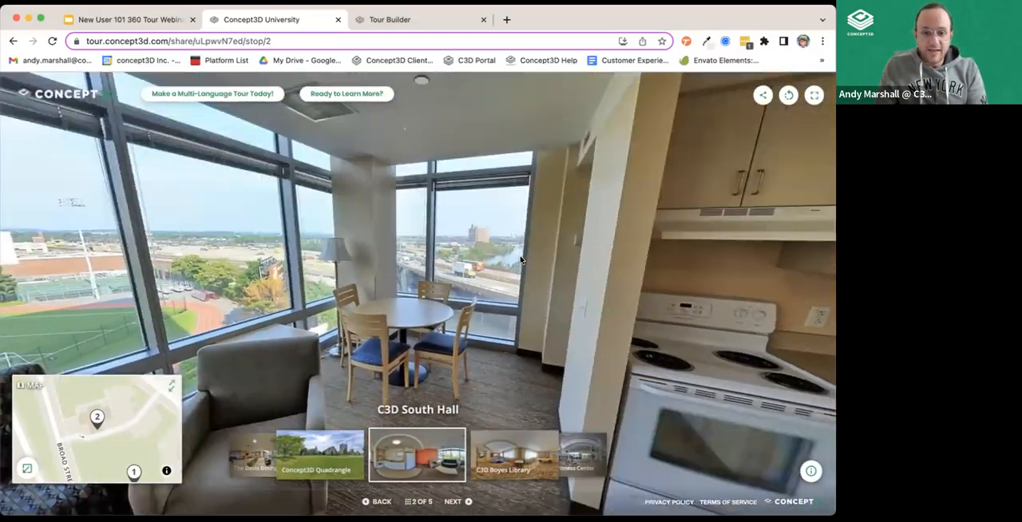
left_click_drag(521, 260, 667, 340)
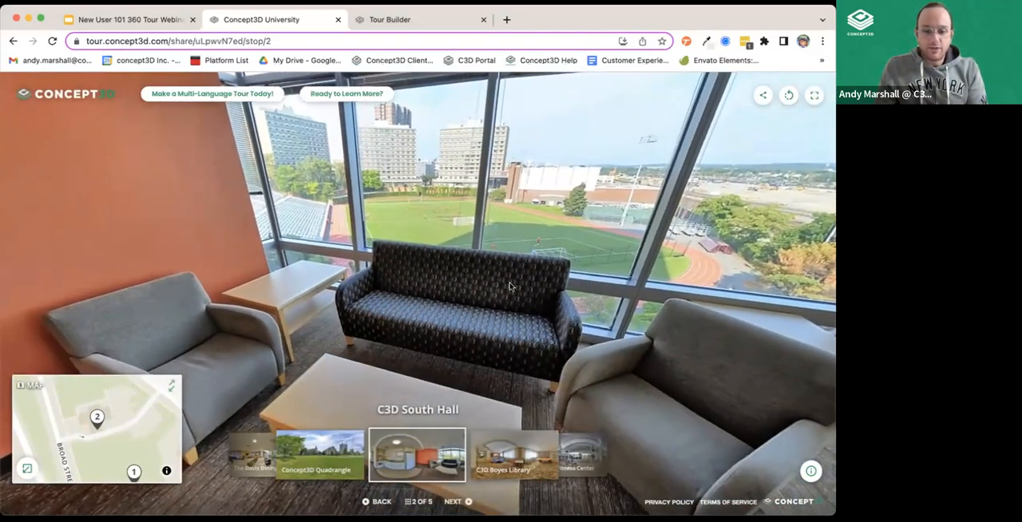
Look around the South Hall lounge and step through the Boyes Library, Fitness Center and Davis Dining Hall stops back to the Concept3D Quadrangle.
left_click_drag(510, 287, 436, 294)
left_click_drag(609, 262, 567, 280)
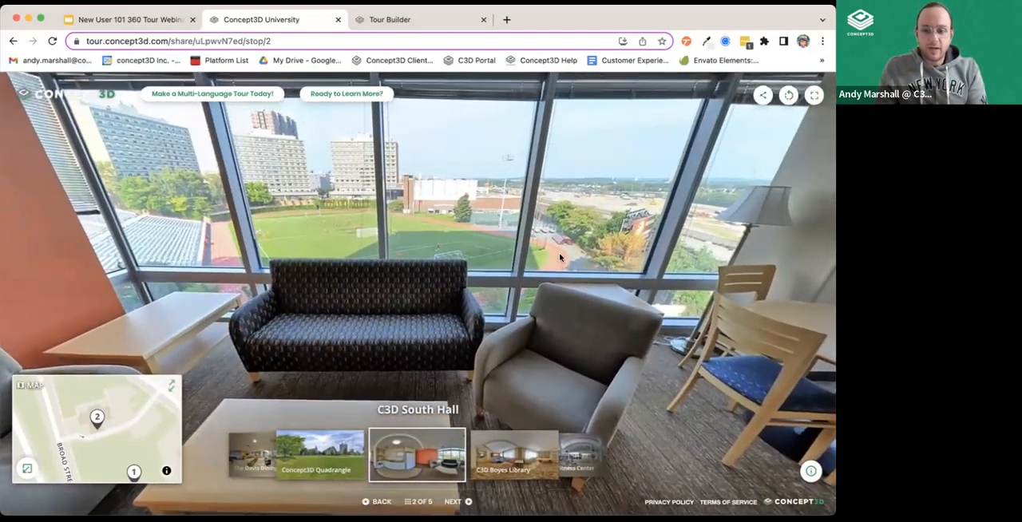
key("Right")
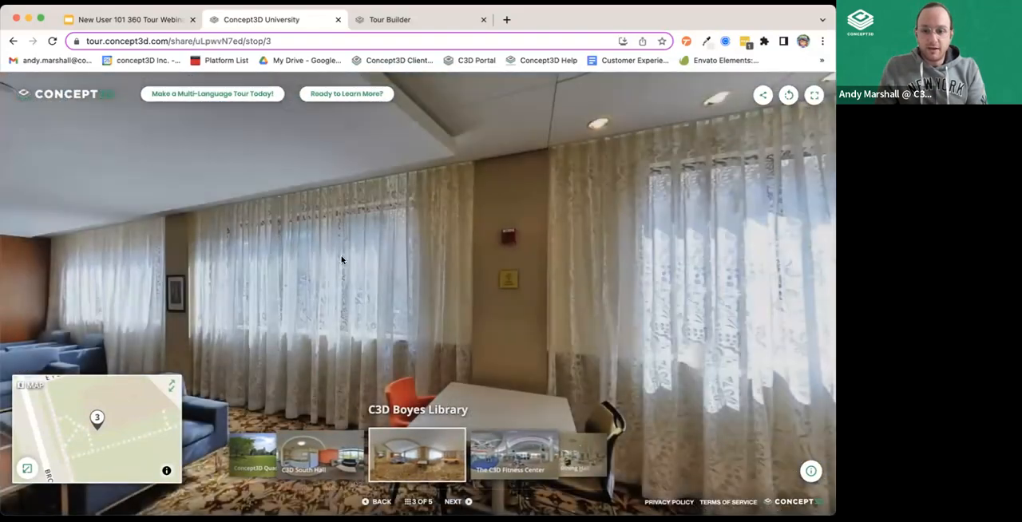
left_click_drag(341, 256, 285, 249)
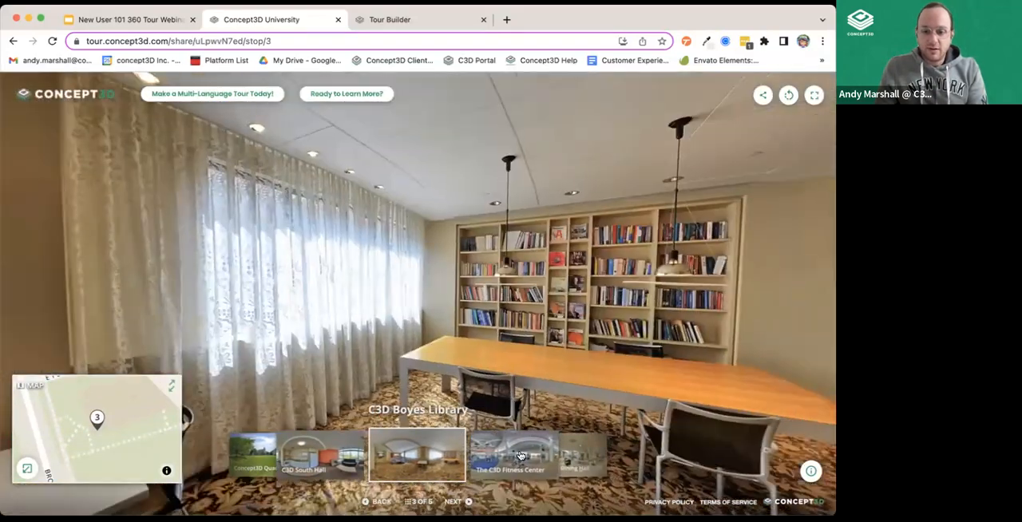
left_click(519, 456)
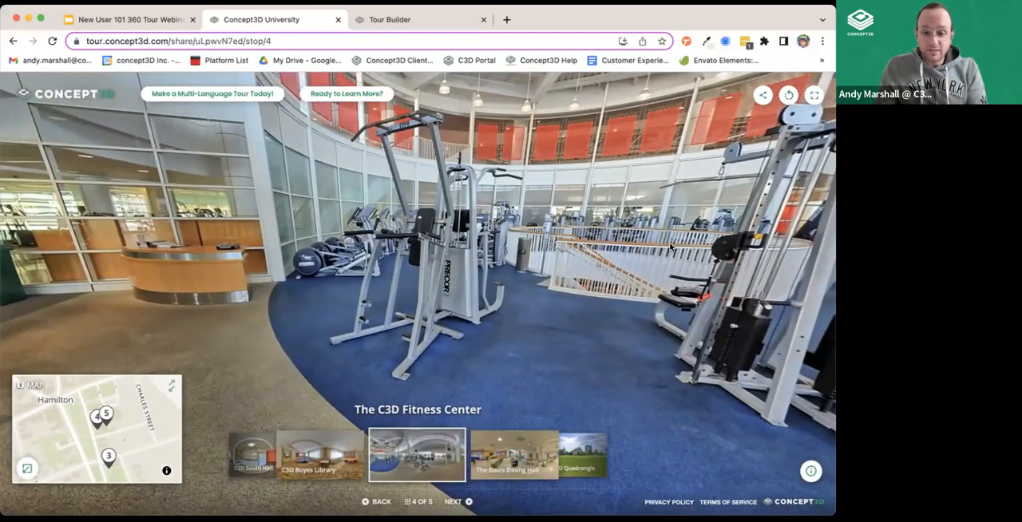
left_click(504, 464)
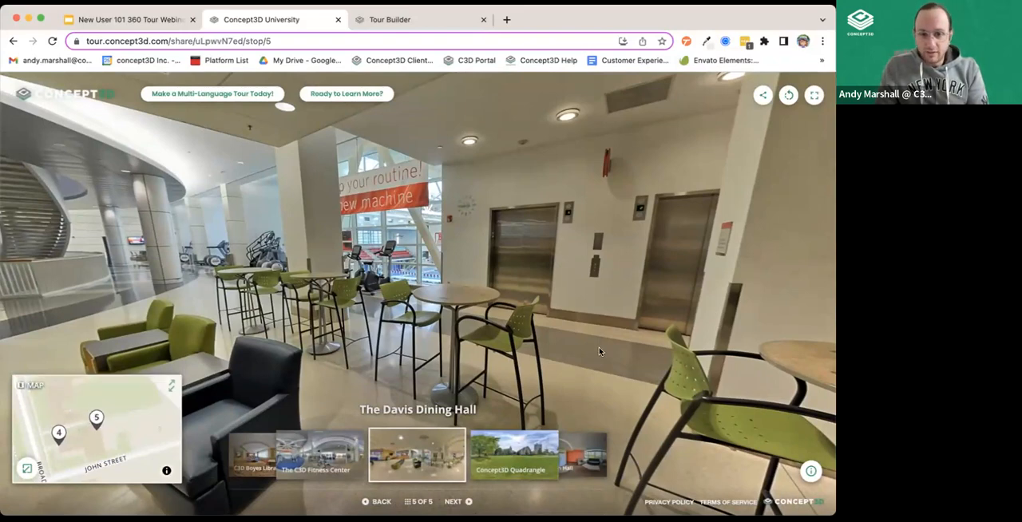
left_click(511, 471)
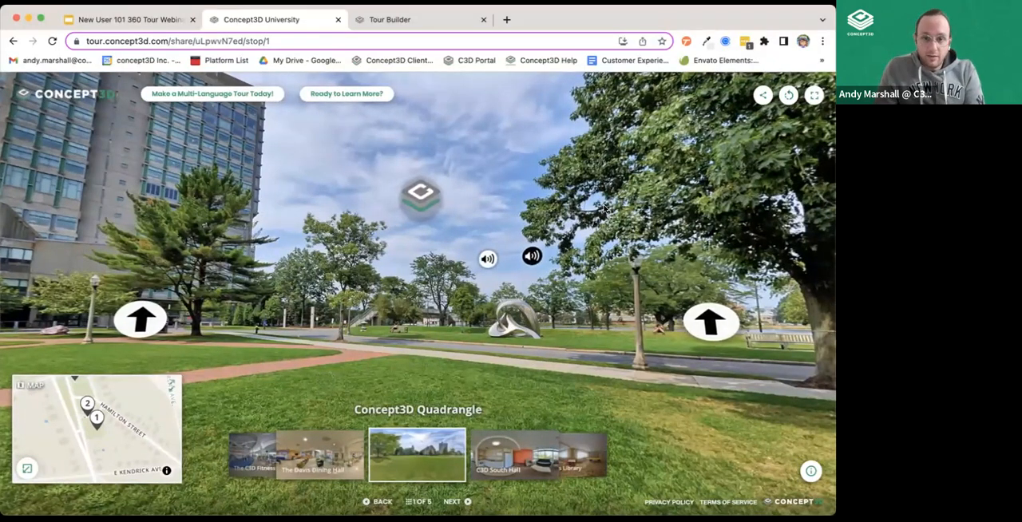
Switch to the Tour Builder, go to its Tour Manager home and examine the map around the Fort Hunter Walking Tour's pin.
left_click(434, 25)
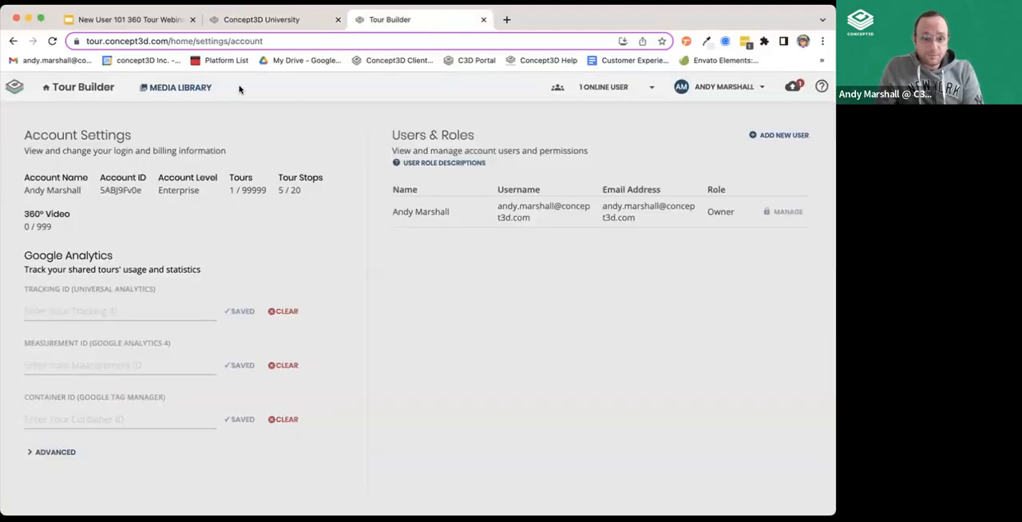
left_click(94, 88)
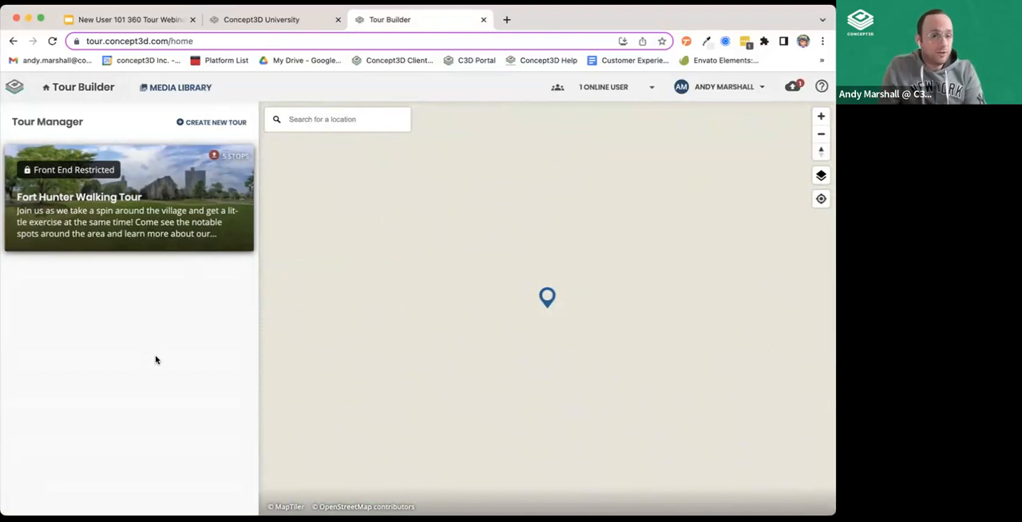
scroll(460, 315, "down", 3)
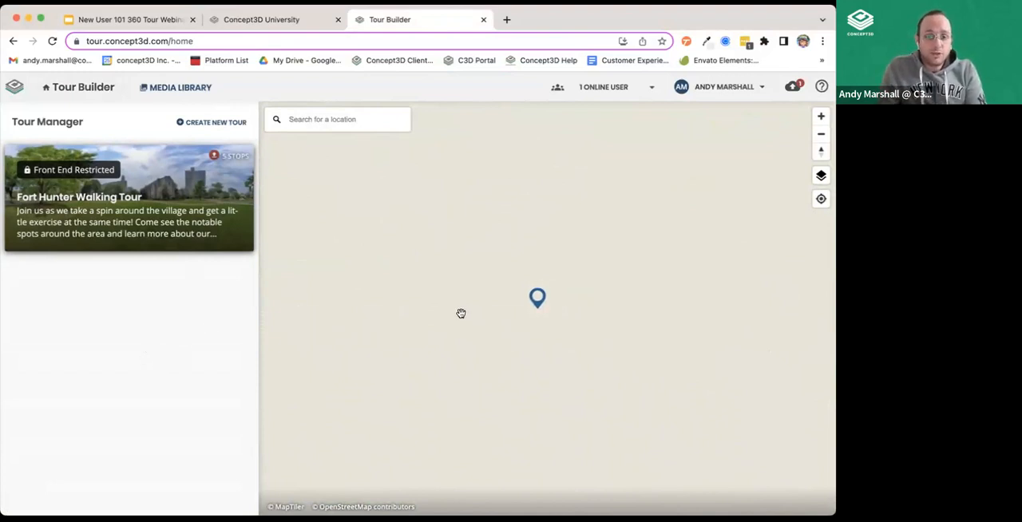
scroll(460, 314, "down", 10)
left_click_drag(454, 256, 521, 249)
scroll(427, 317, "up", 3)
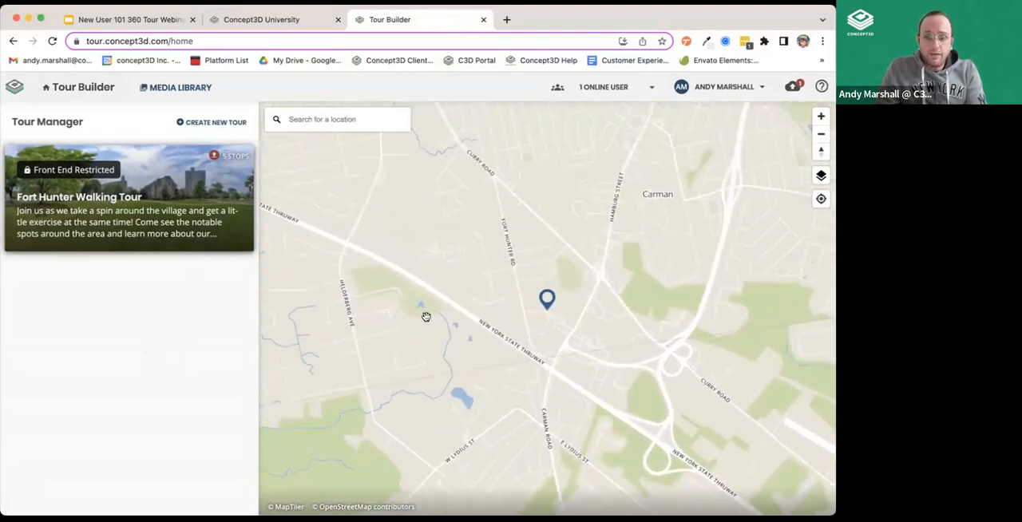
left_click_drag(466, 277, 417, 282)
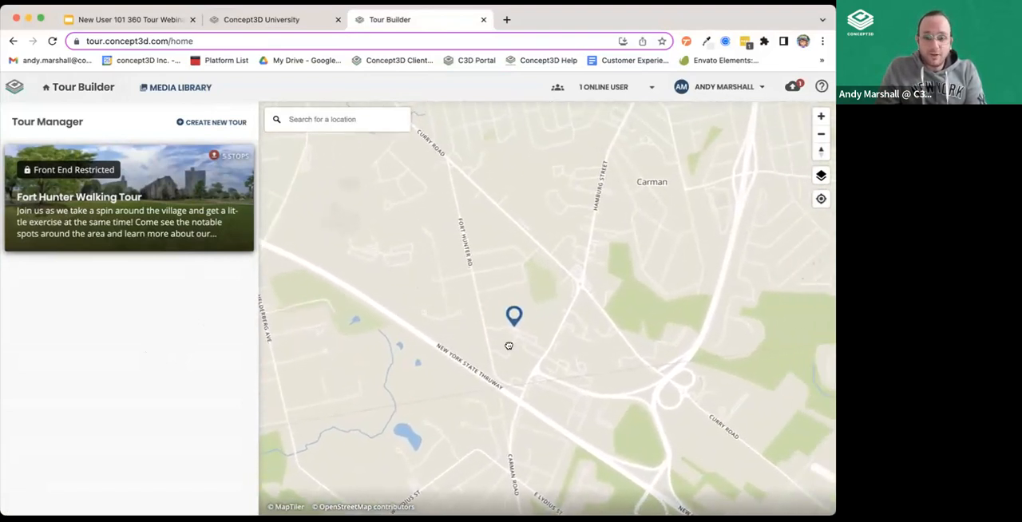
left_click_drag(508, 345, 489, 327)
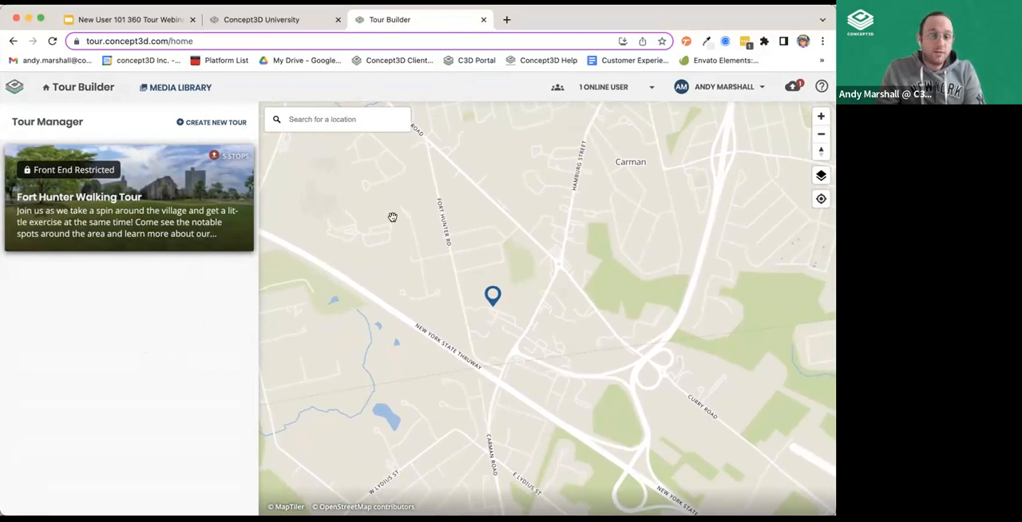
Browse the Media Library's images, videos, audio tracks and 360° videos, and return to the panoramas.
left_click(166, 89)
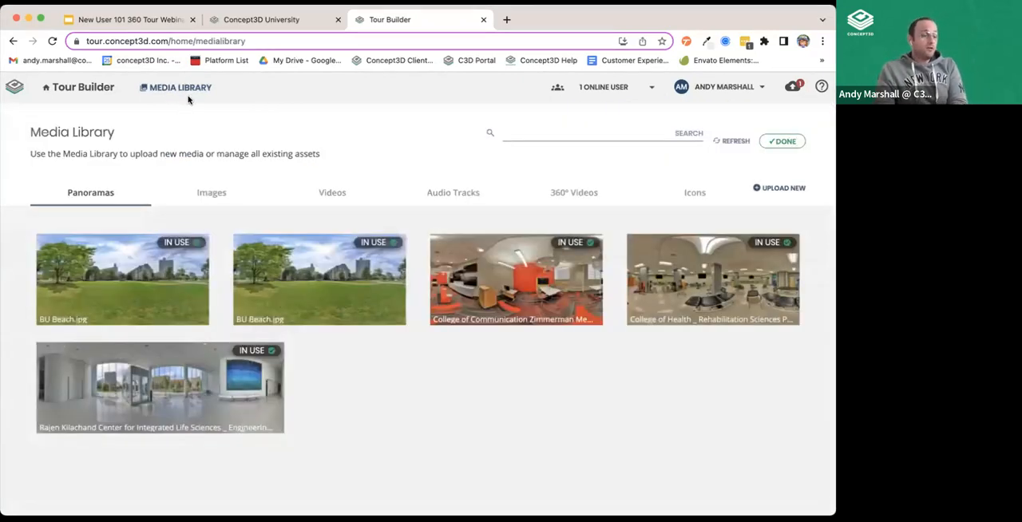
left_click(204, 196)
left_click(317, 200)
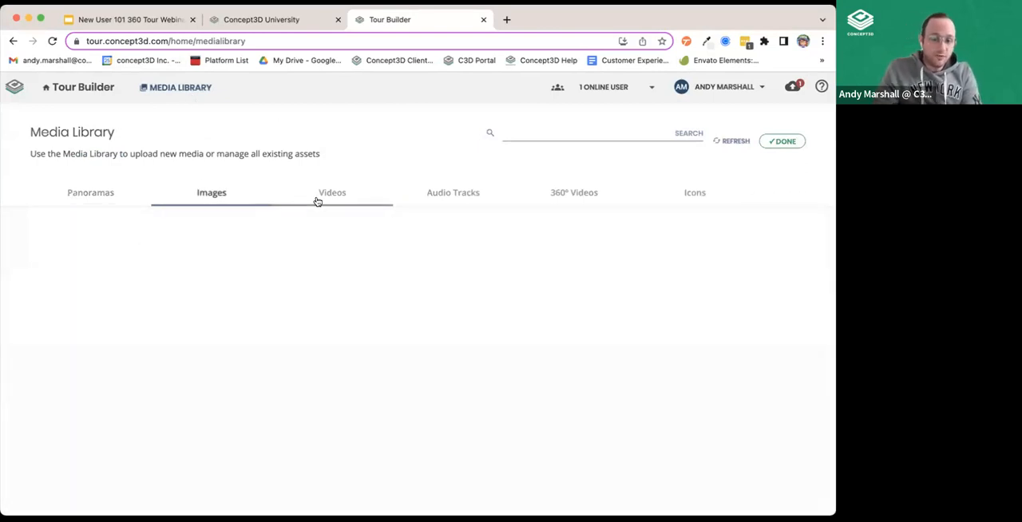
left_click(413, 201)
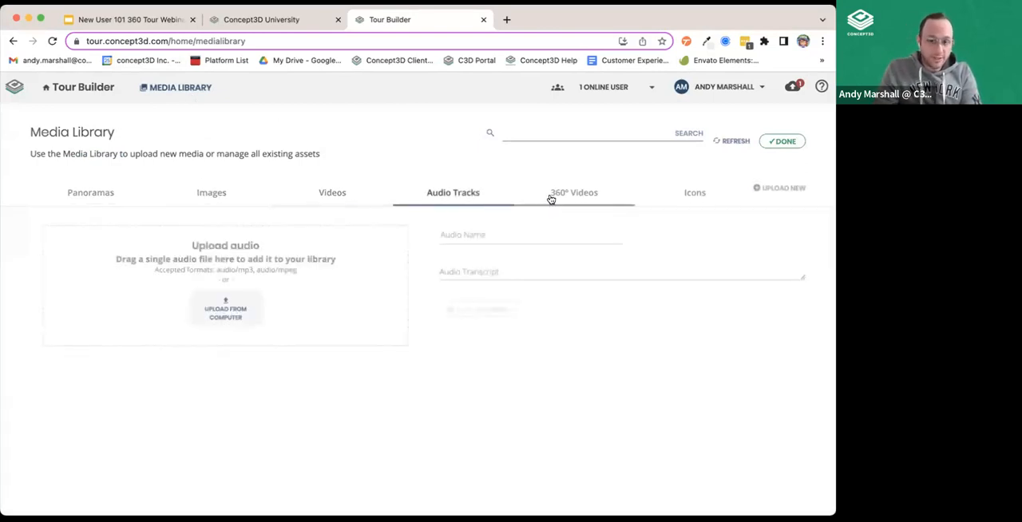
left_click(568, 194)
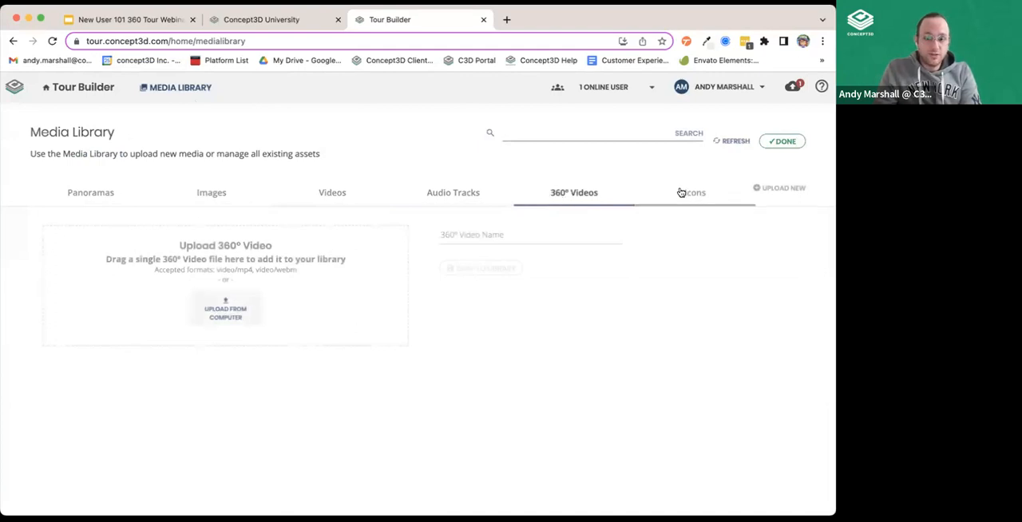
left_click(81, 190)
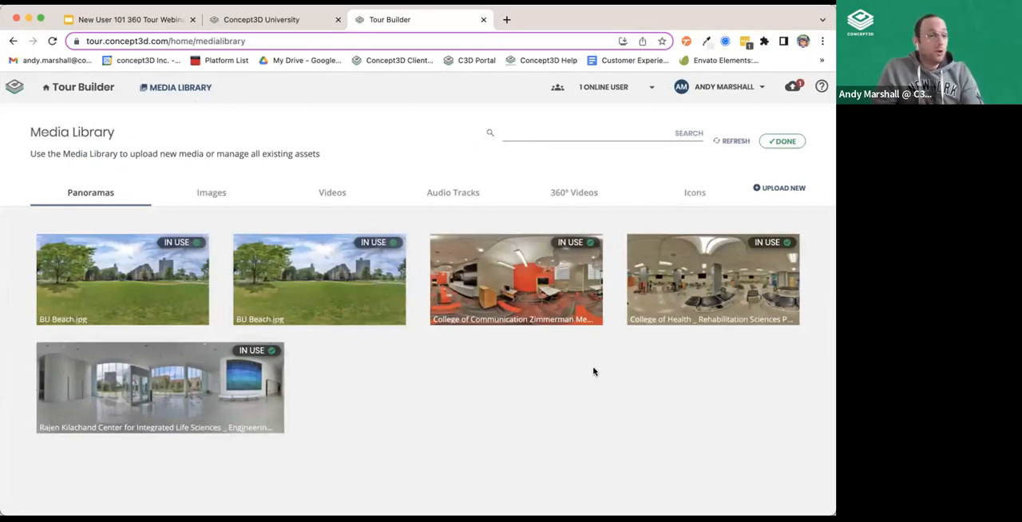
Show the Media Library's search field and image upload form, and return to the panoramas.
left_click(585, 124)
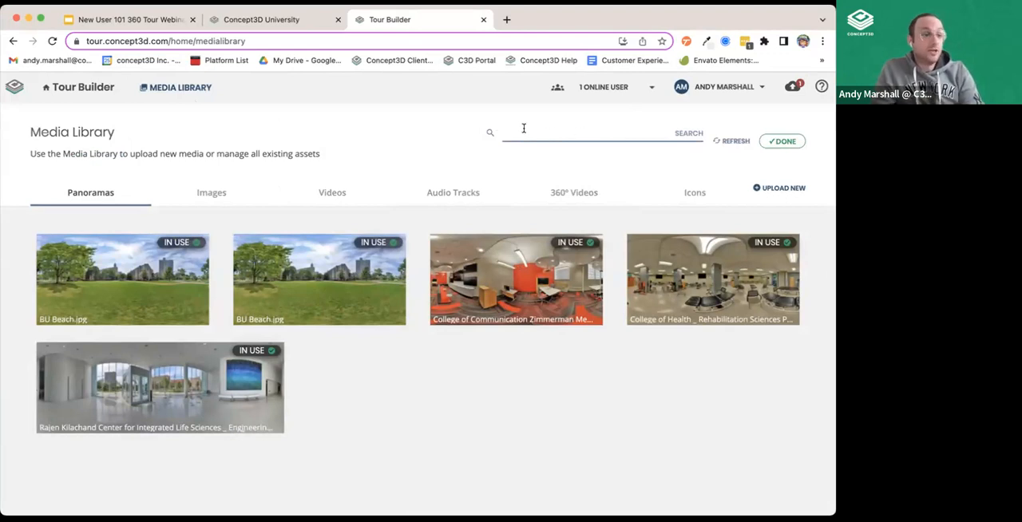
left_click(209, 192)
left_click(792, 191)
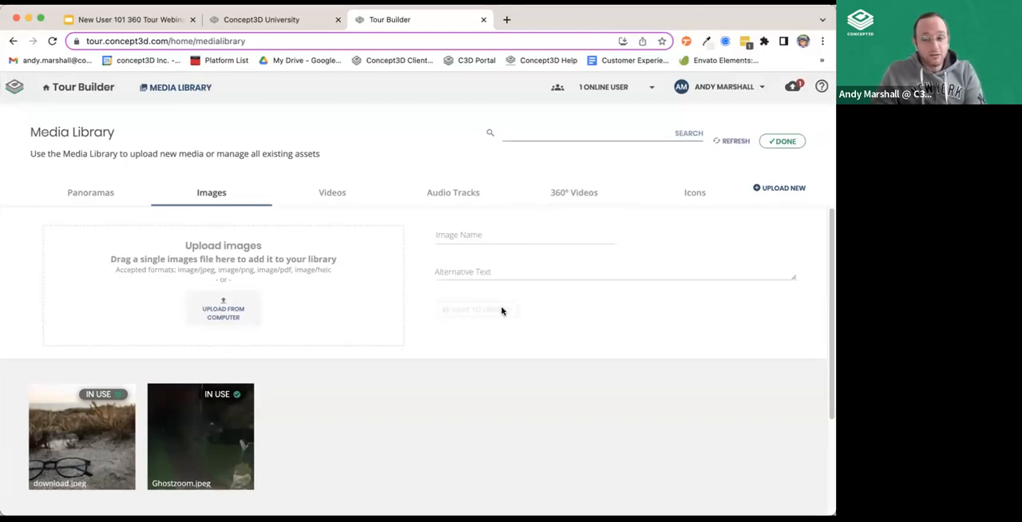
left_click(97, 190)
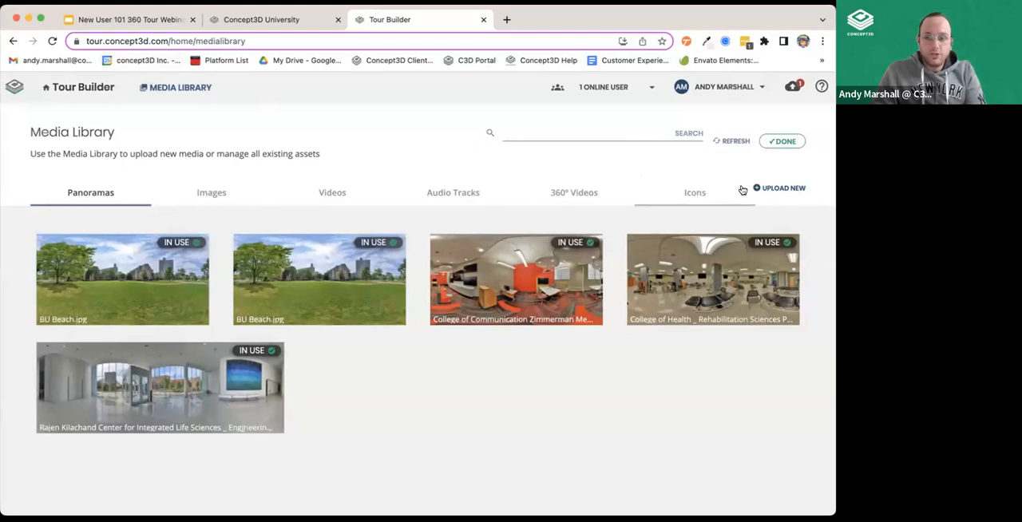
Return to the Tour Manager and view the existing tour's card and its location on the map up close.
left_click(54, 85)
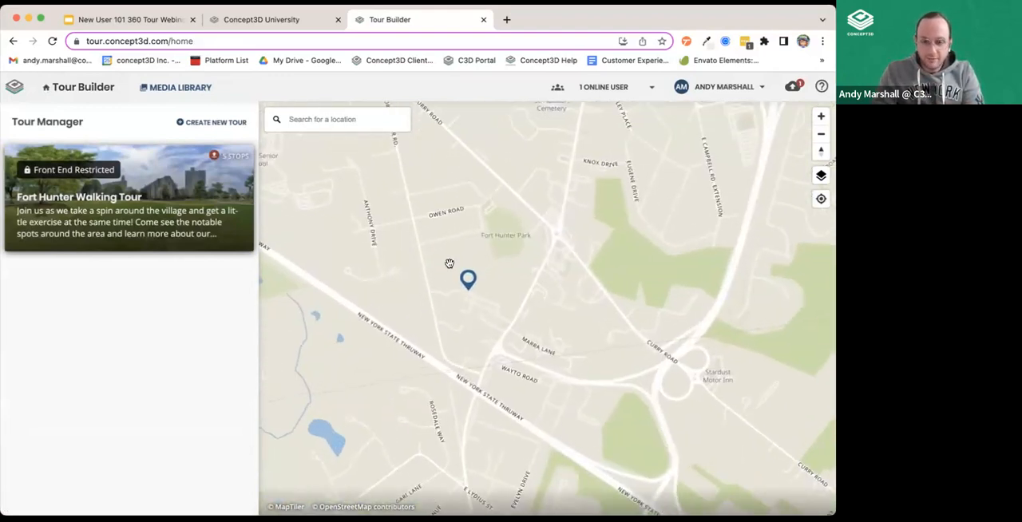
scroll(450, 263, "up", 3)
mouse_move(125, 206)
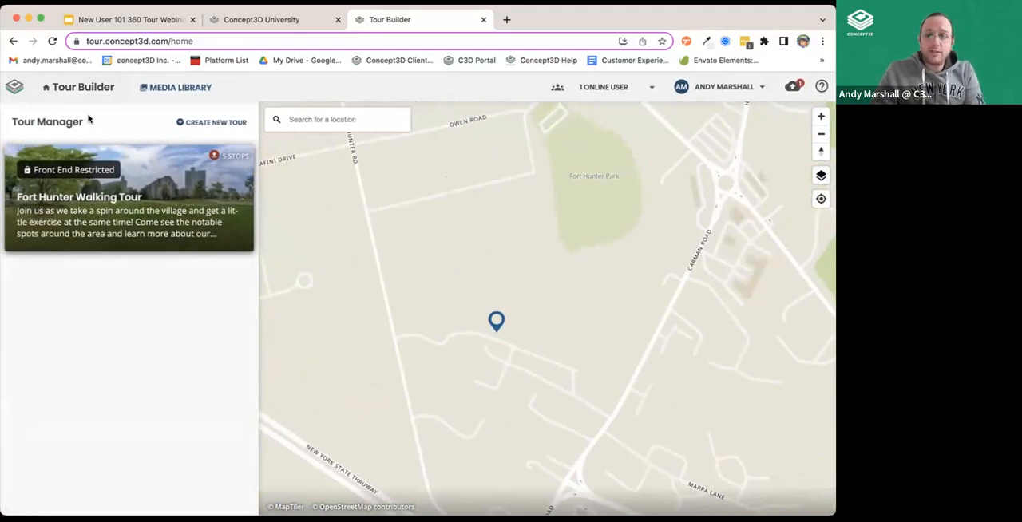
Create a new tour and review its name, description and access settings.
left_click(231, 123)
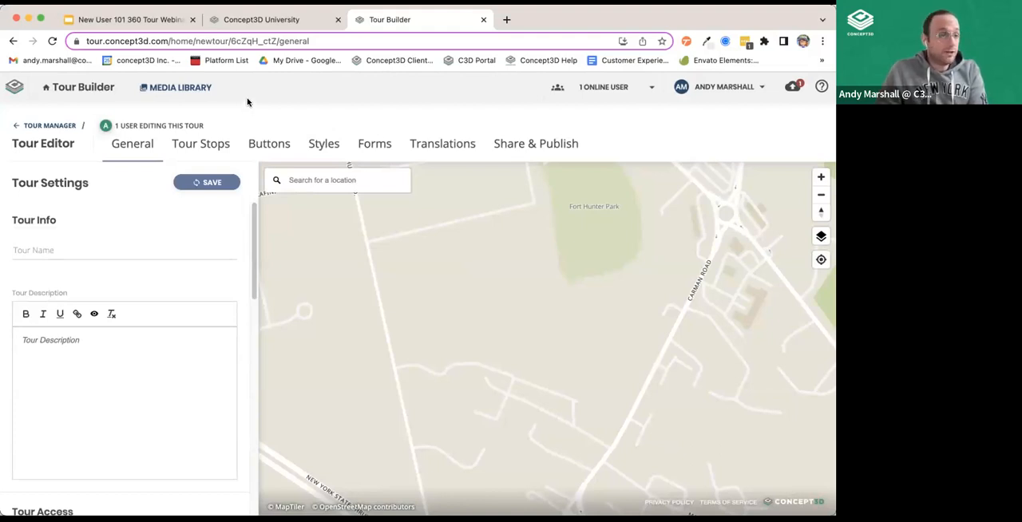
scroll(155, 286, "down", 3)
scroll(128, 276, "up", 3)
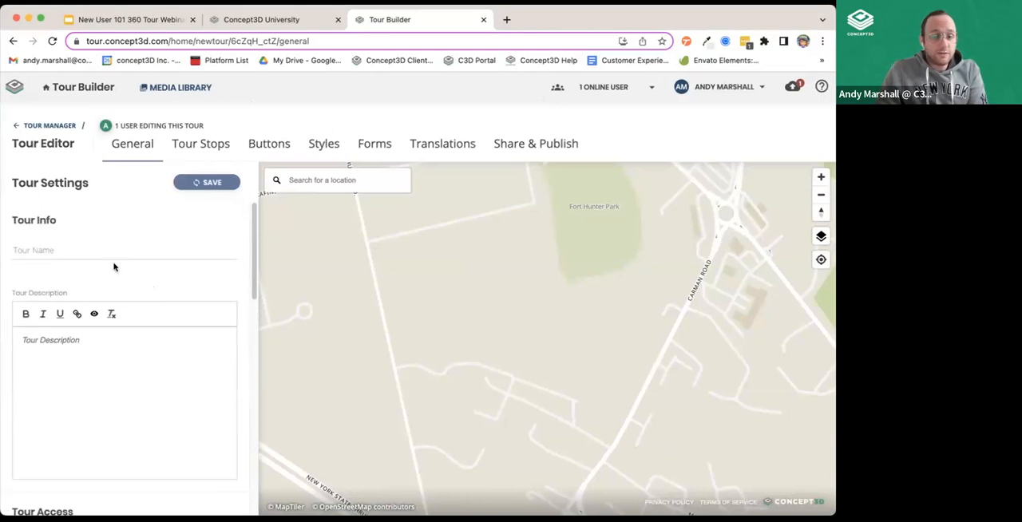
left_click(93, 254)
scroll(56, 391, "down", 3)
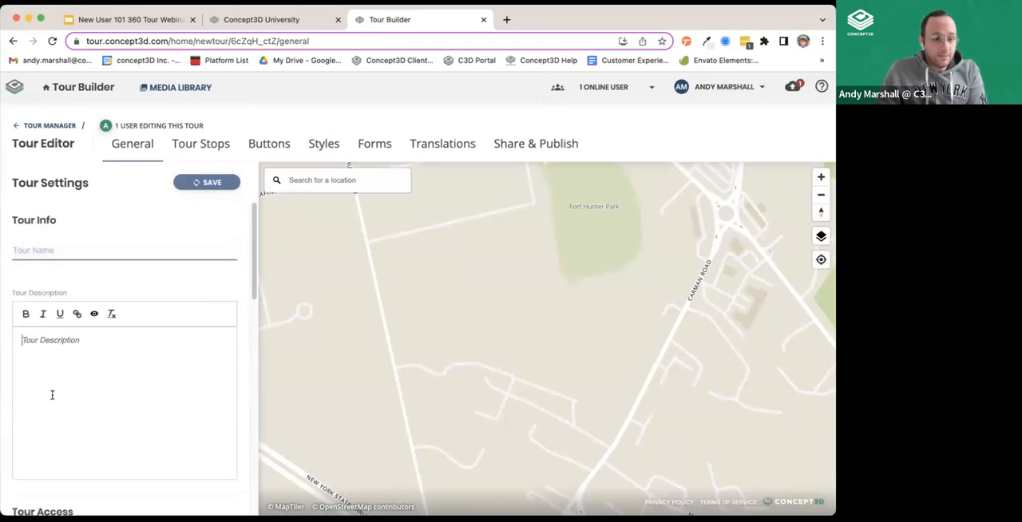
scroll(199, 389, "down", 1)
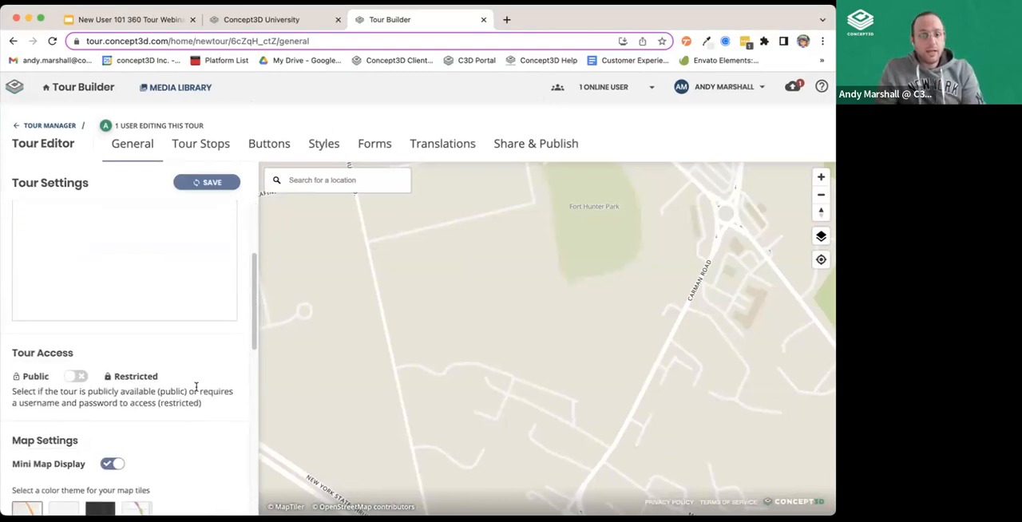
scroll(190, 386, "down", 1)
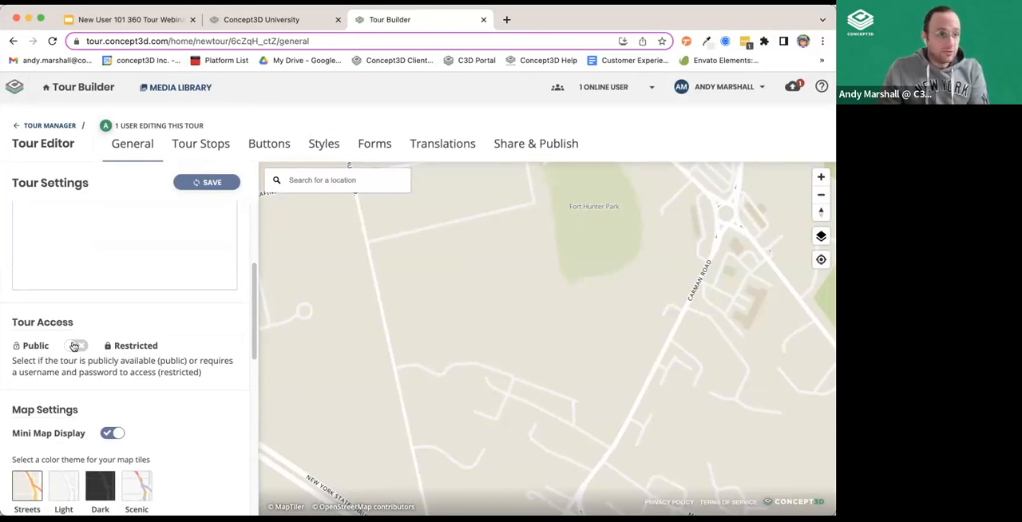
Toggle the new tour's access between Public and Restricted, ending on Public.
left_click(74, 346)
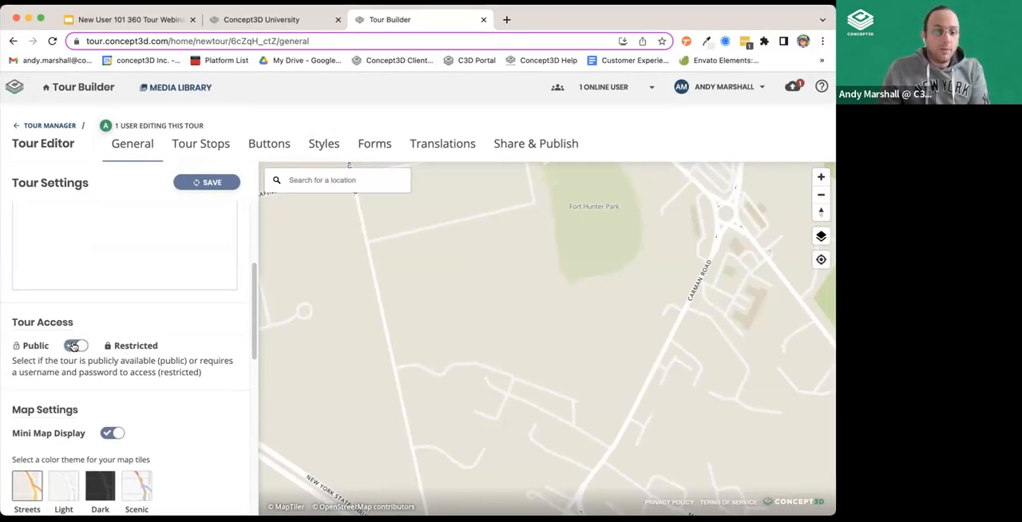
left_click(77, 346)
left_click(78, 346)
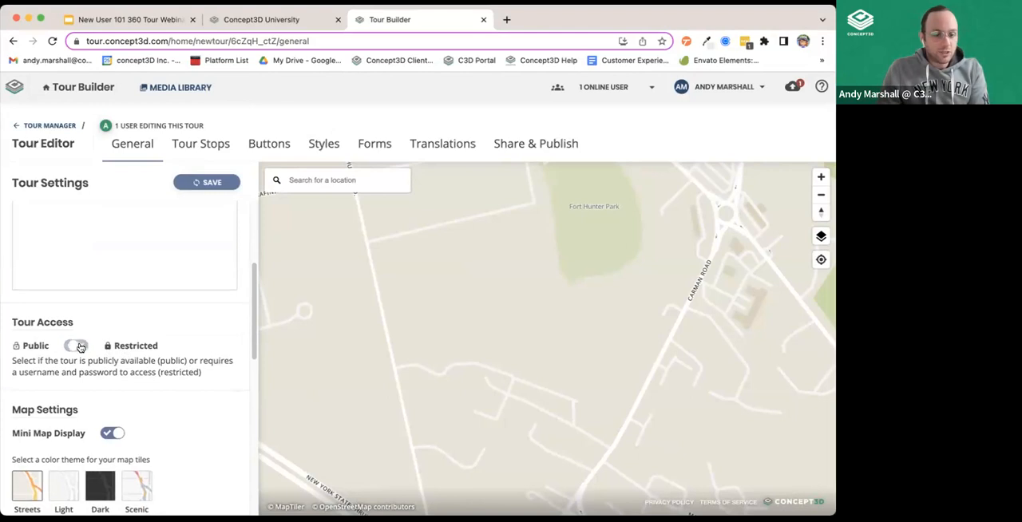
left_click(75, 347)
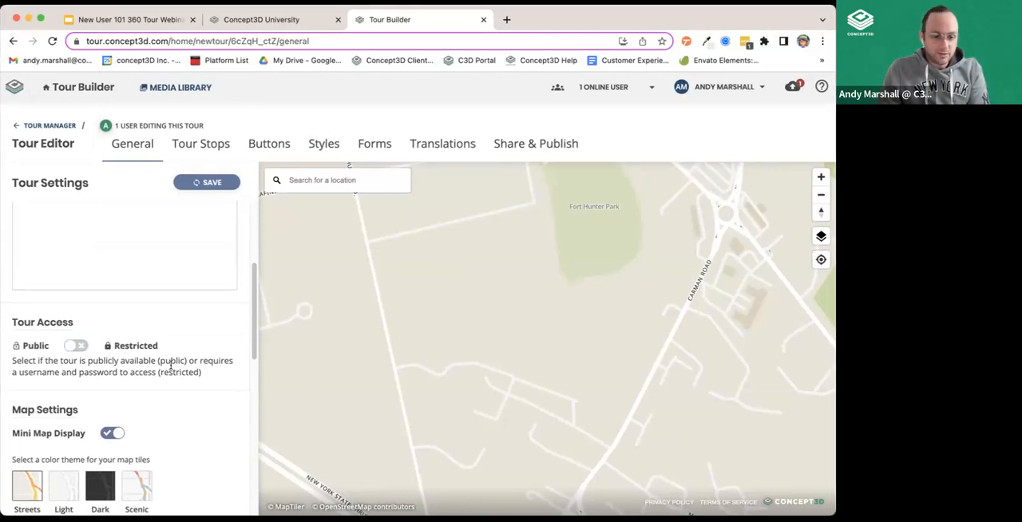
Toggle the mini map display off and back on, and set the map tile color theme to Scenic.
scroll(116, 343, "down", 3)
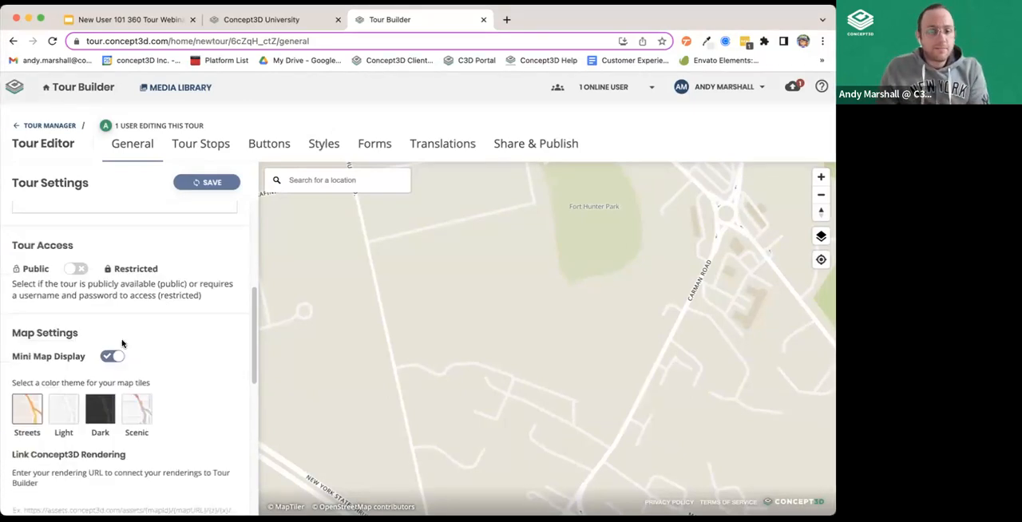
left_click(111, 256)
left_click(111, 253)
left_click(137, 307)
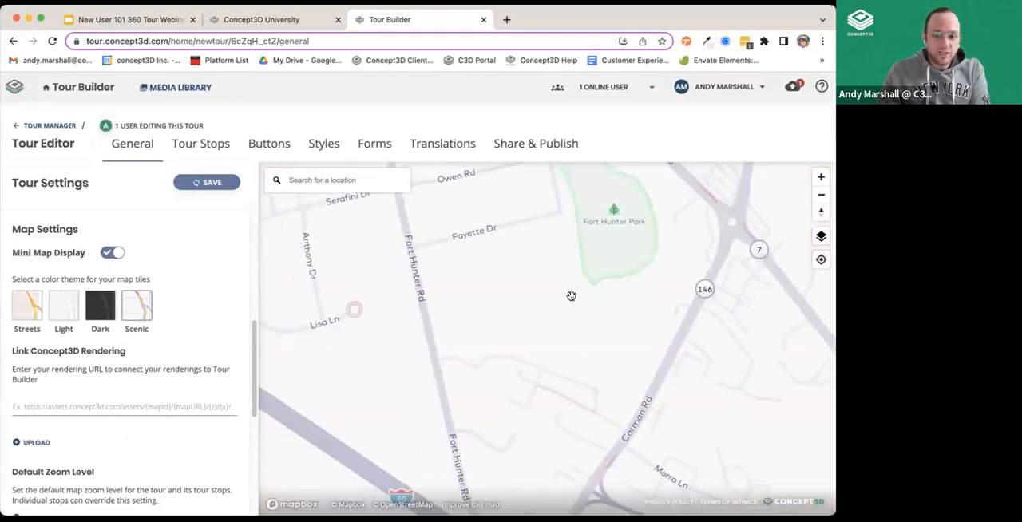
left_click_drag(572, 296, 524, 360)
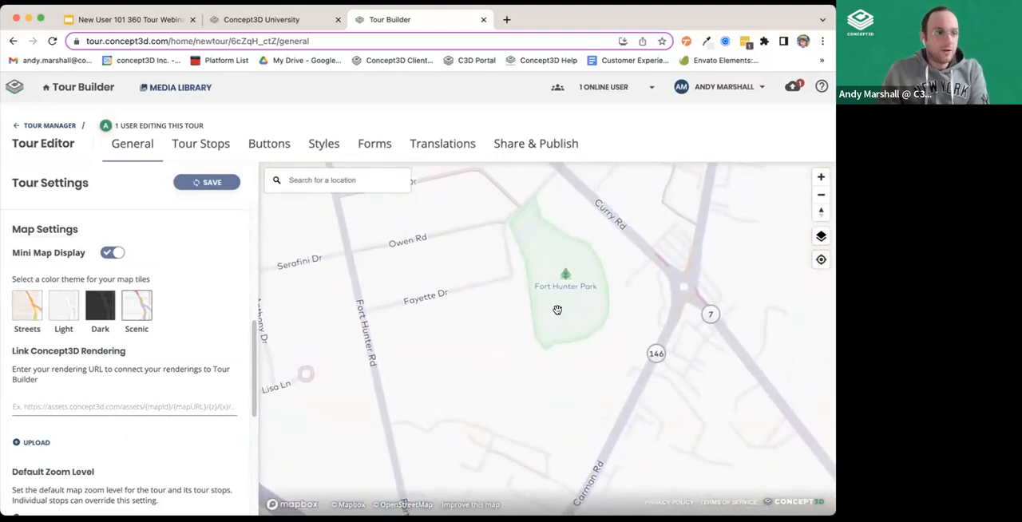
View the Concept3D rendering link field and set the new tour's default map zoom level to 14.
scroll(114, 410, "down", 1)
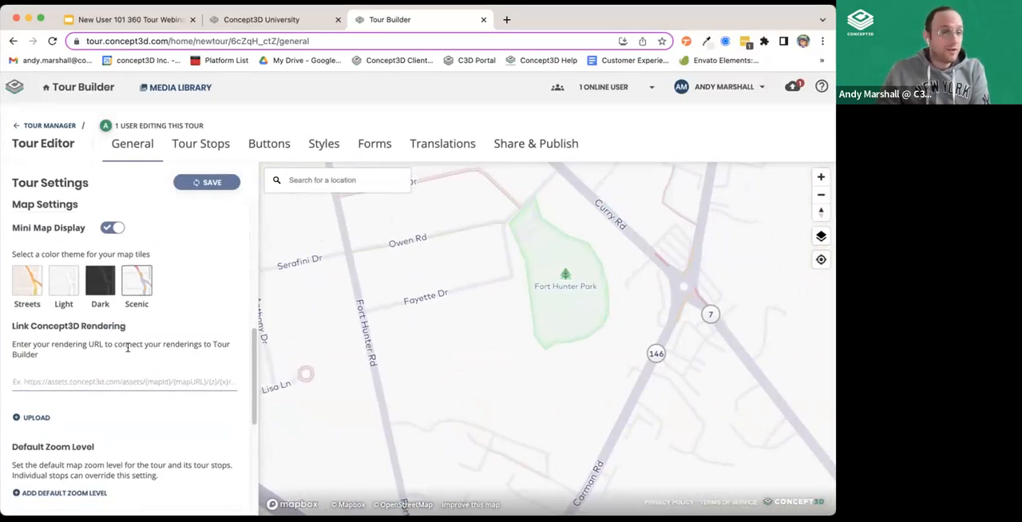
left_click(97, 381)
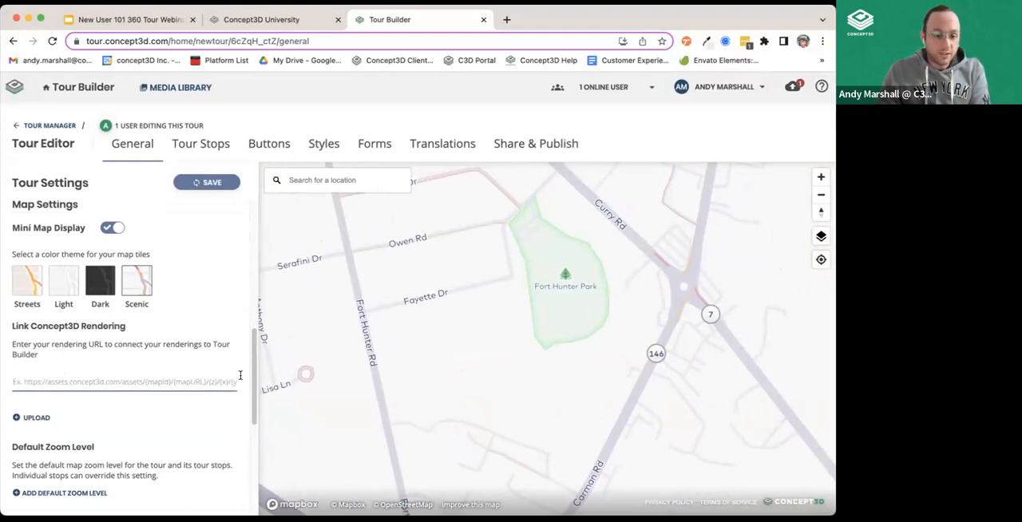
scroll(110, 412, "down", 3)
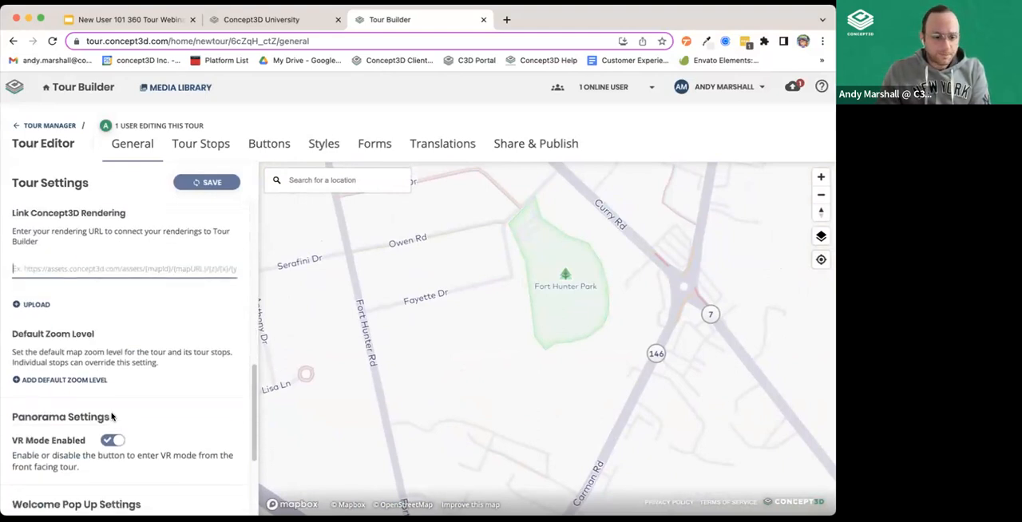
left_click(74, 381)
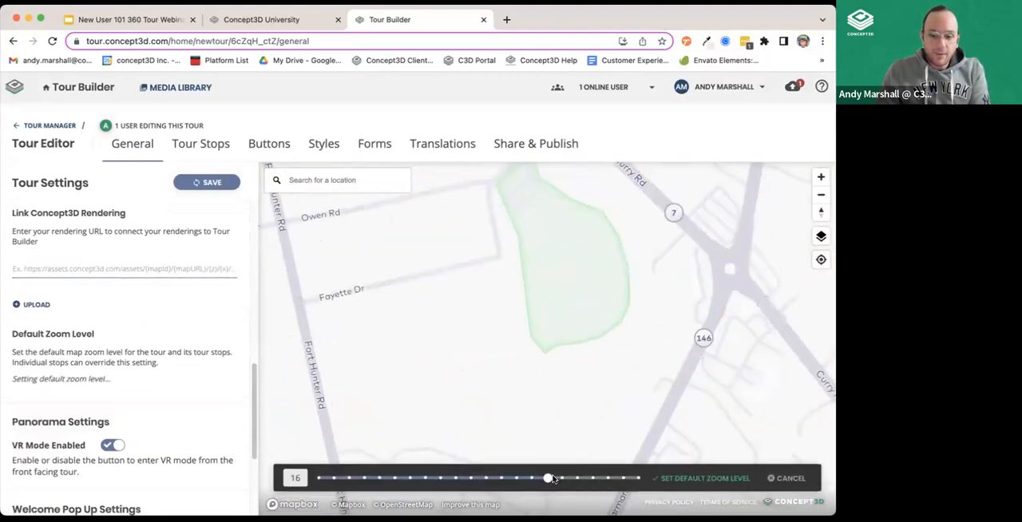
left_click(526, 478)
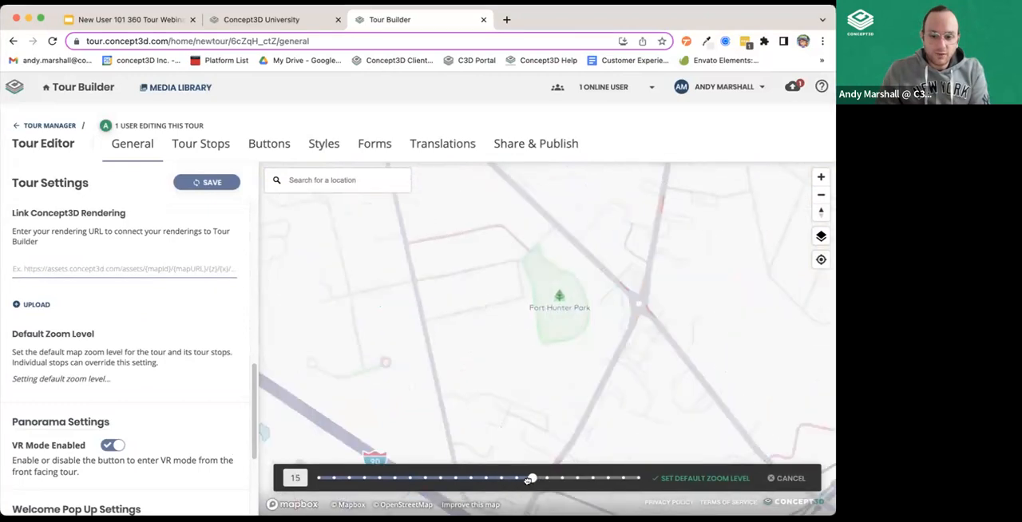
left_click(517, 478)
left_click(734, 479)
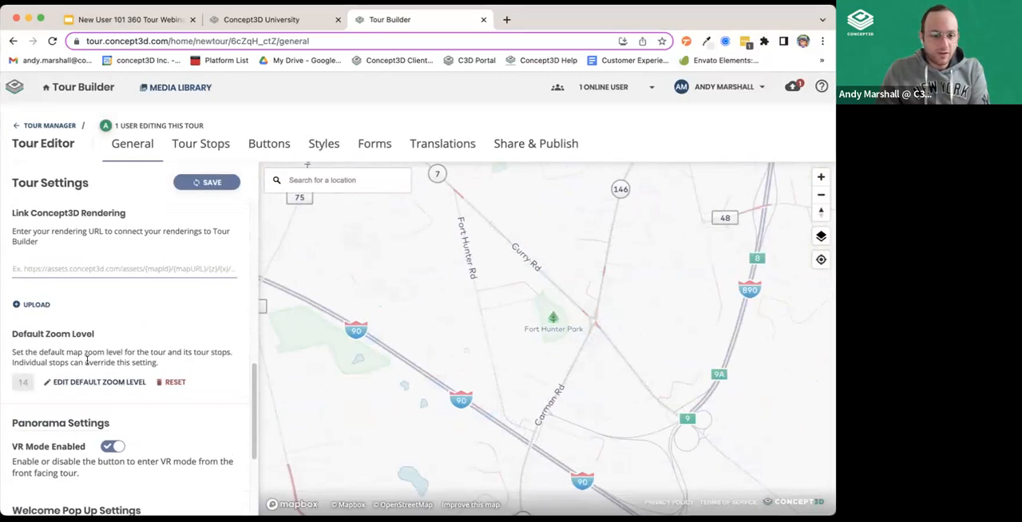
Review the panorama VR mode setting, check the live Concept3D University tour's viewer controls and return to Tour Builder.
scroll(88, 364, "down", 3)
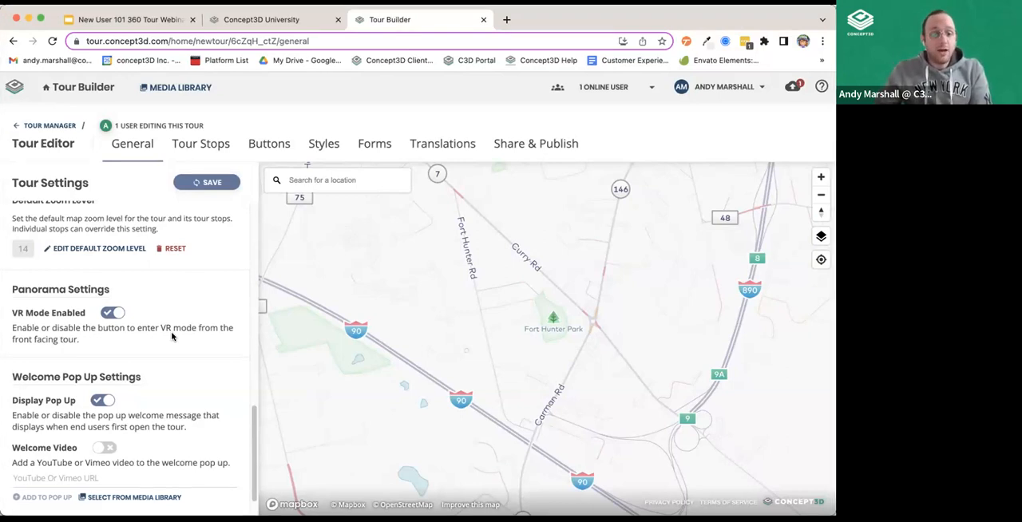
left_click(227, 24)
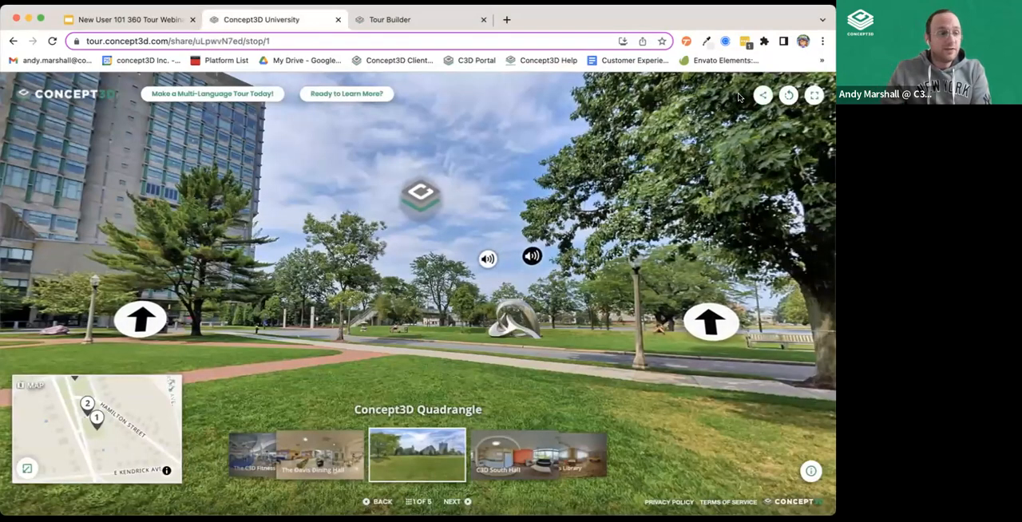
left_click(419, 21)
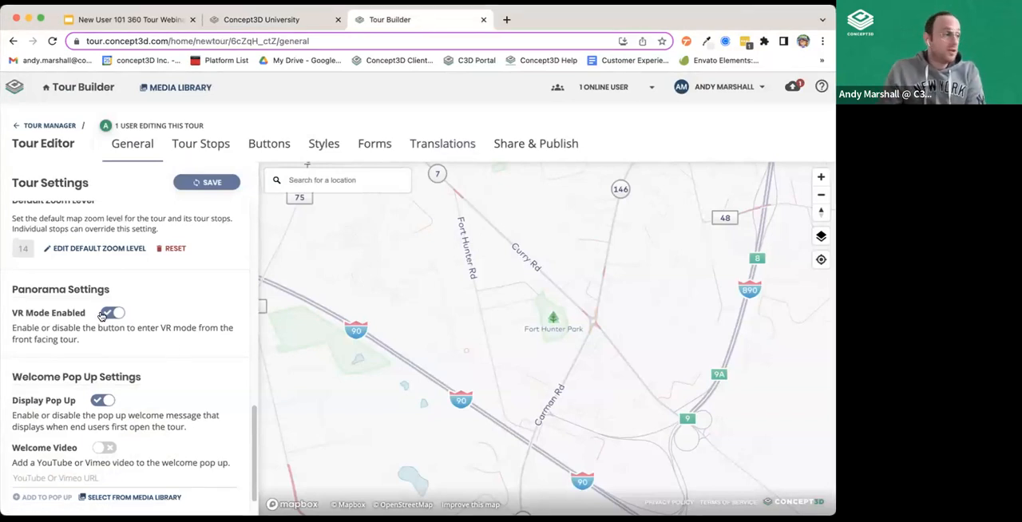
Examine the welcome pop-up display, welcome video and last-edited sections of the tour settings.
scroll(152, 328, "down", 1)
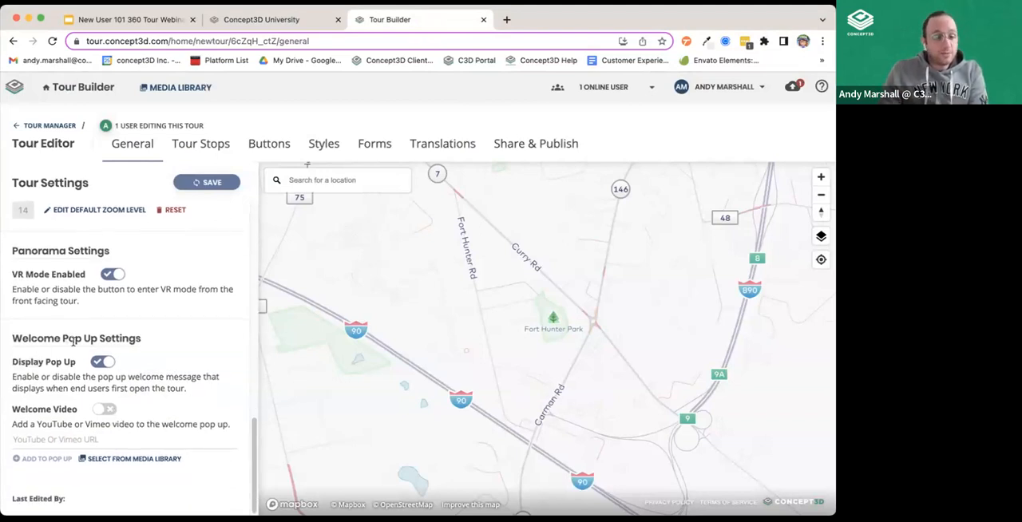
left_click(102, 363)
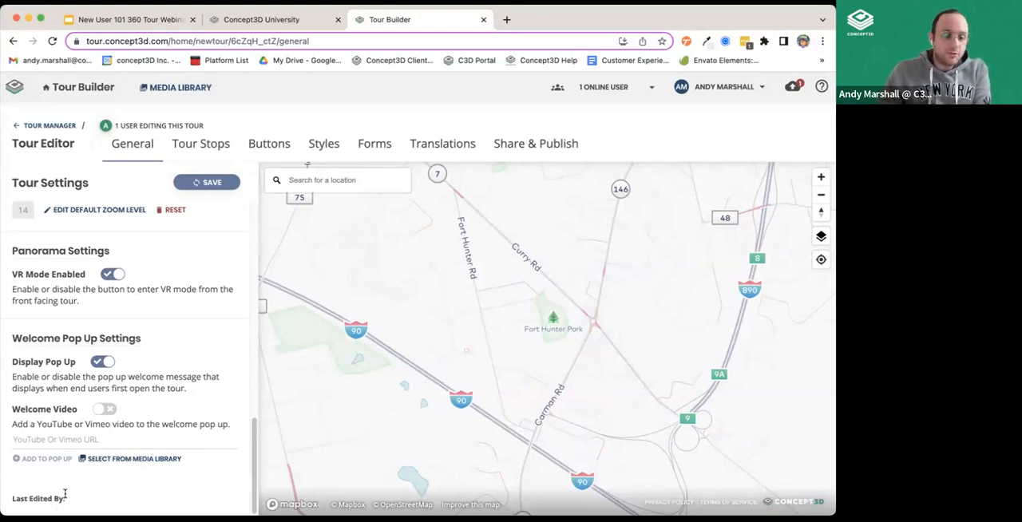
left_click_drag(18, 498, 82, 499)
left_click(104, 504)
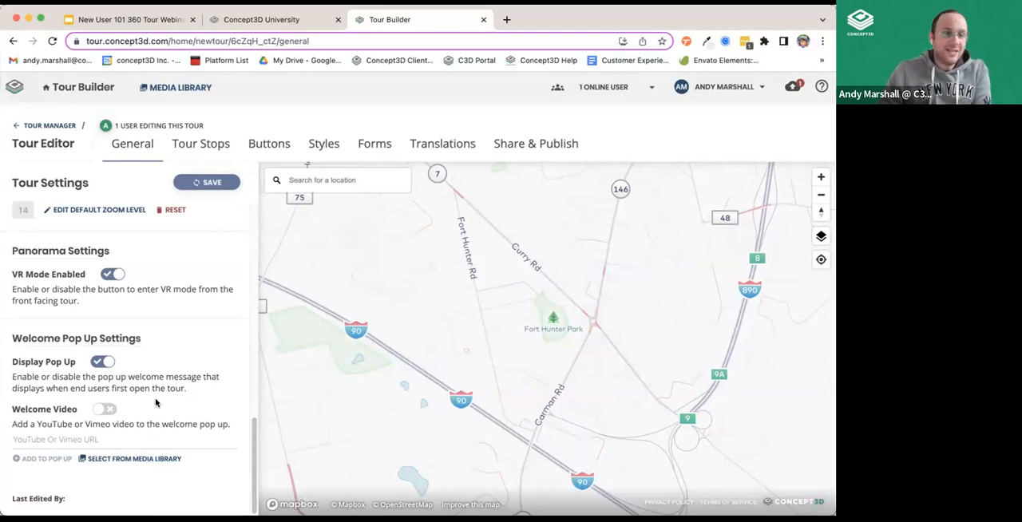
scroll(118, 304, "up", 10)
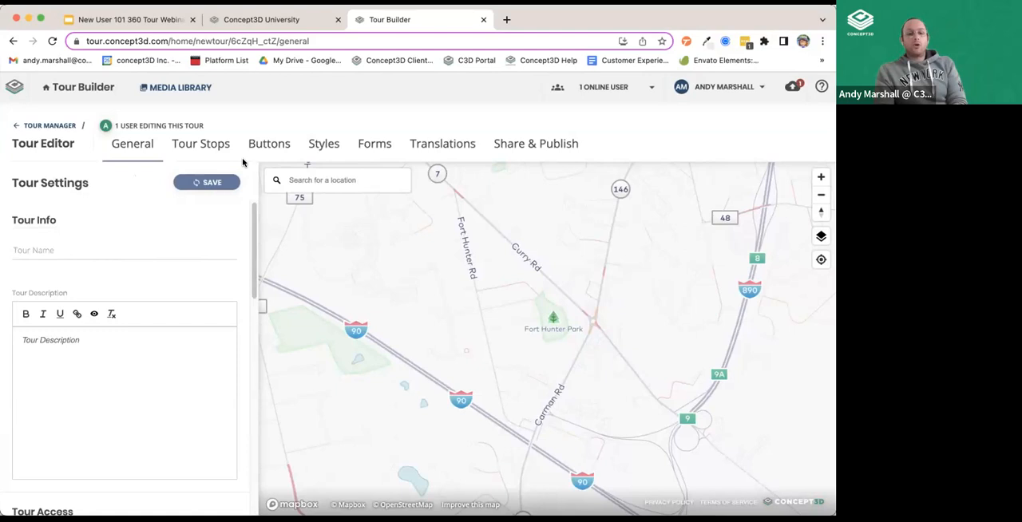
Leave the new untitled tour for the Tour Manager and open the Fort Hunter Walking Tour for editing.
left_click(214, 144)
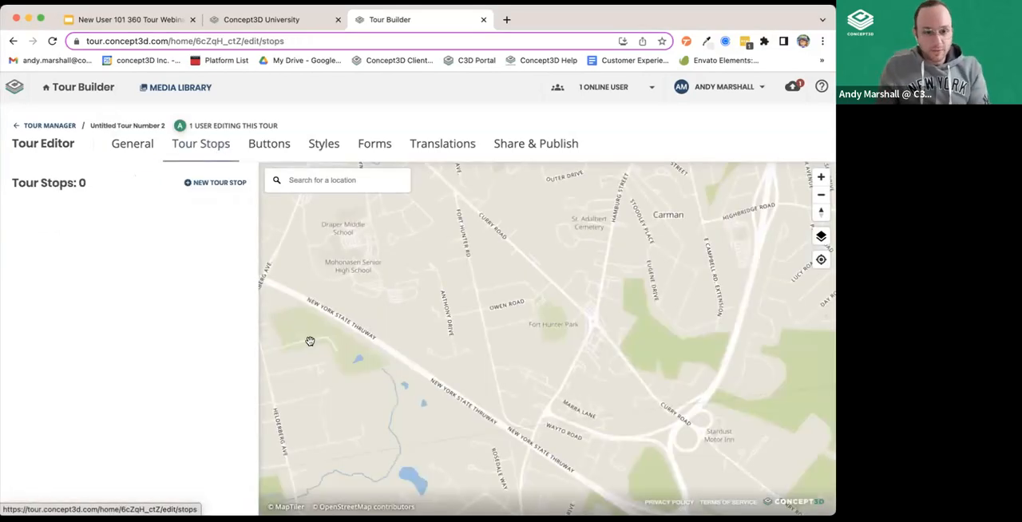
left_click(127, 144)
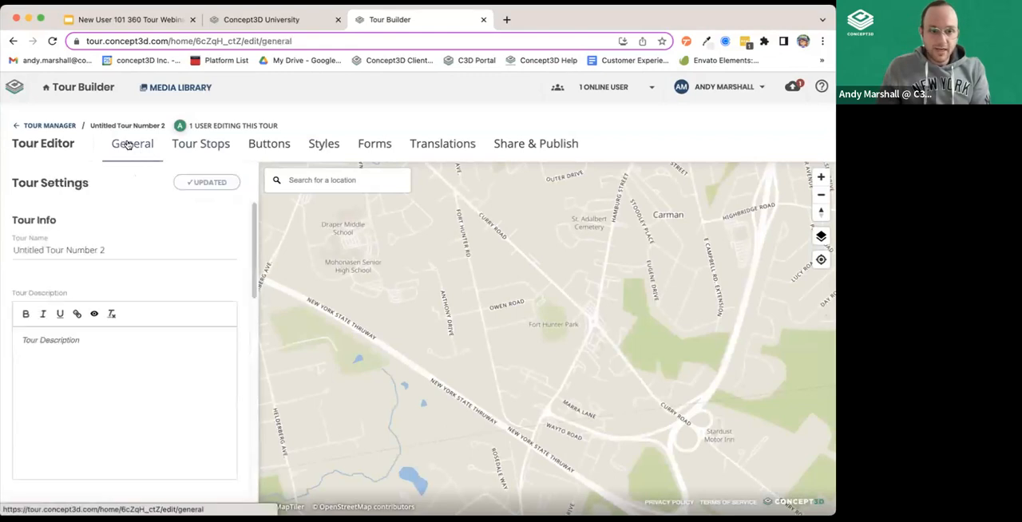
left_click(45, 126)
mouse_move(45, 209)
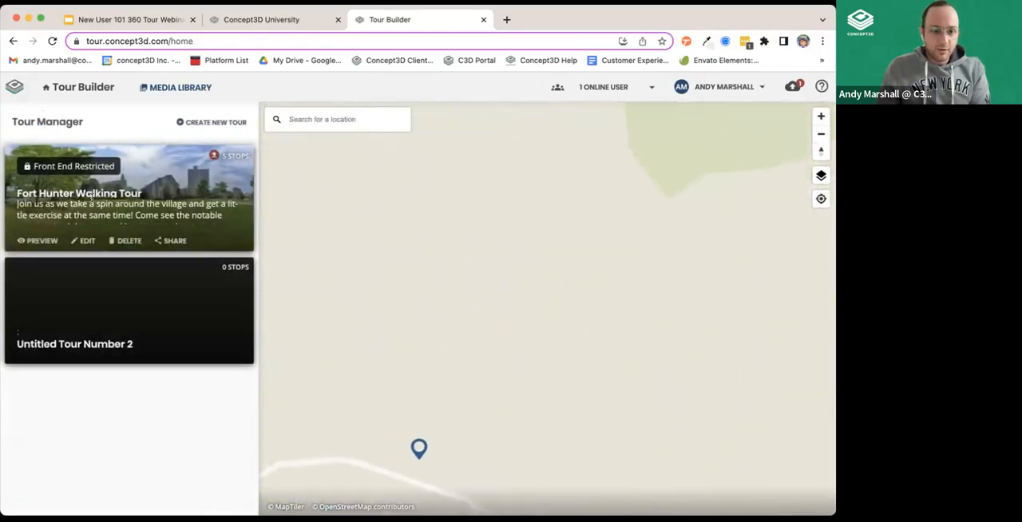
left_click(83, 242)
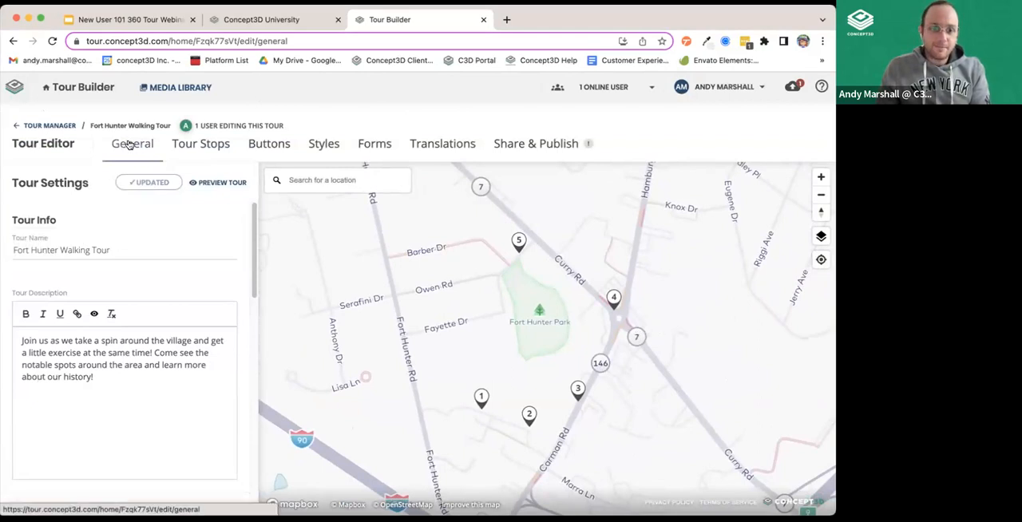
scroll(160, 263, "down", 1)
Review the list of tour stops in the Fort Hunter Walking Tour.
left_click(198, 145)
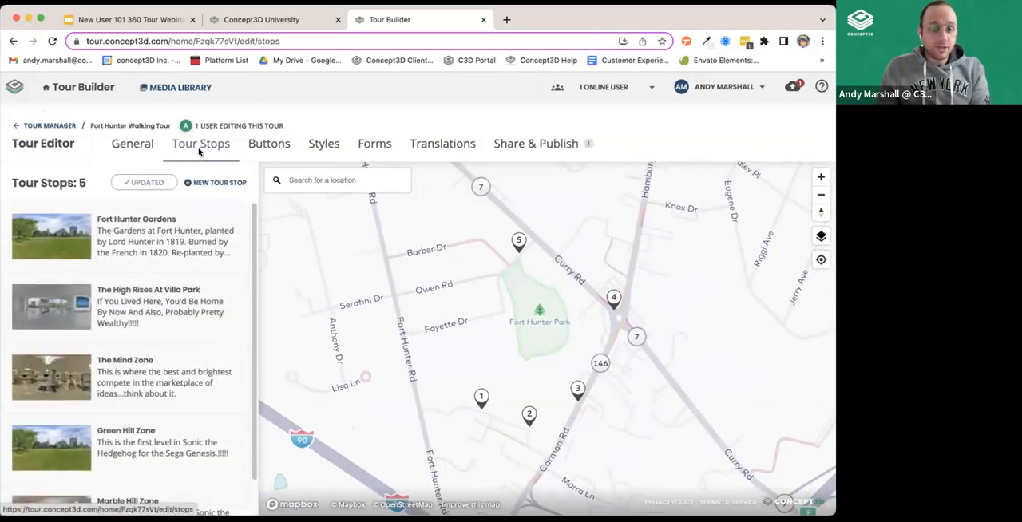
scroll(120, 239, "down", 1)
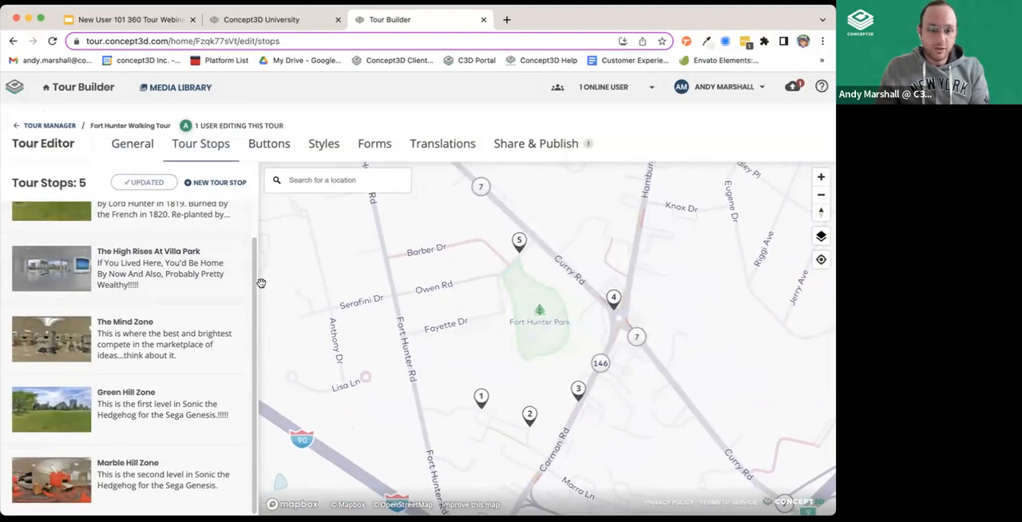
scroll(248, 283, "up", 2)
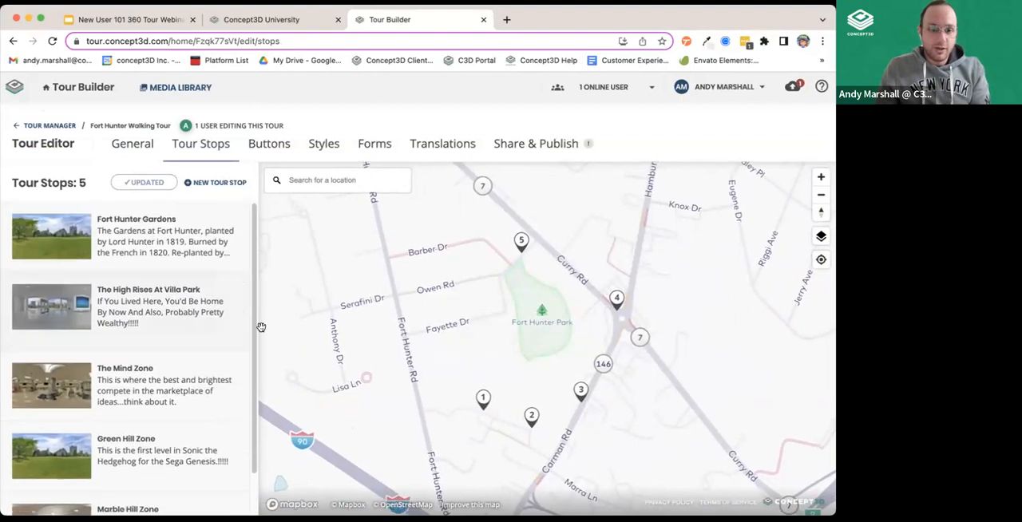
Start a new tour stop and drop its location pin inside Fort Hunter Park on the map.
left_click(216, 183)
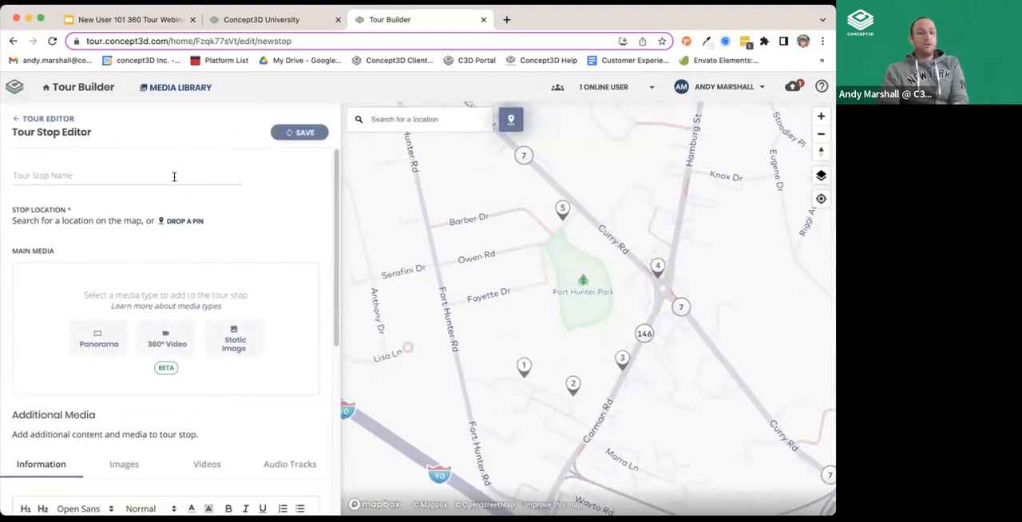
left_click(179, 222)
left_click_drag(594, 302, 570, 261)
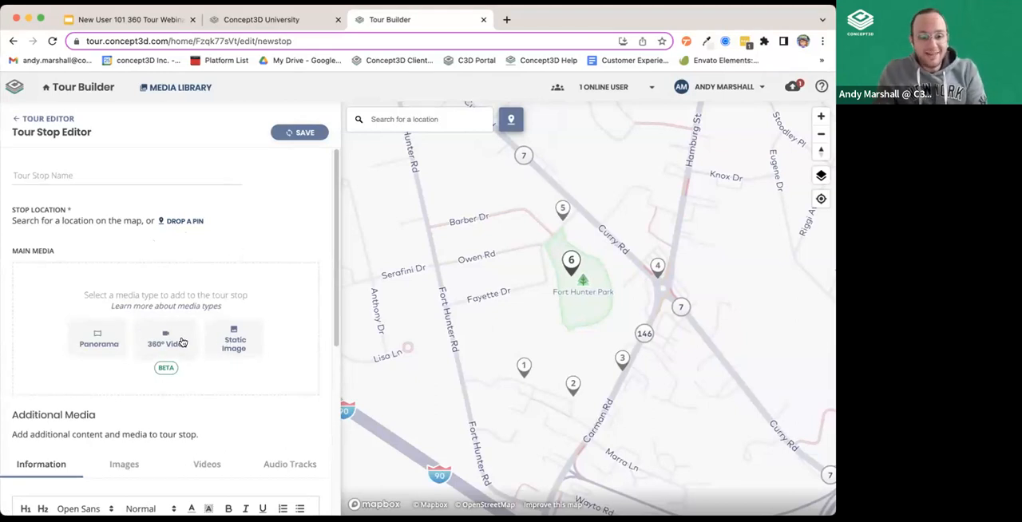
View the panorama upload options for the stop's main media and return to the media type choices.
scroll(147, 311, "down", 5)
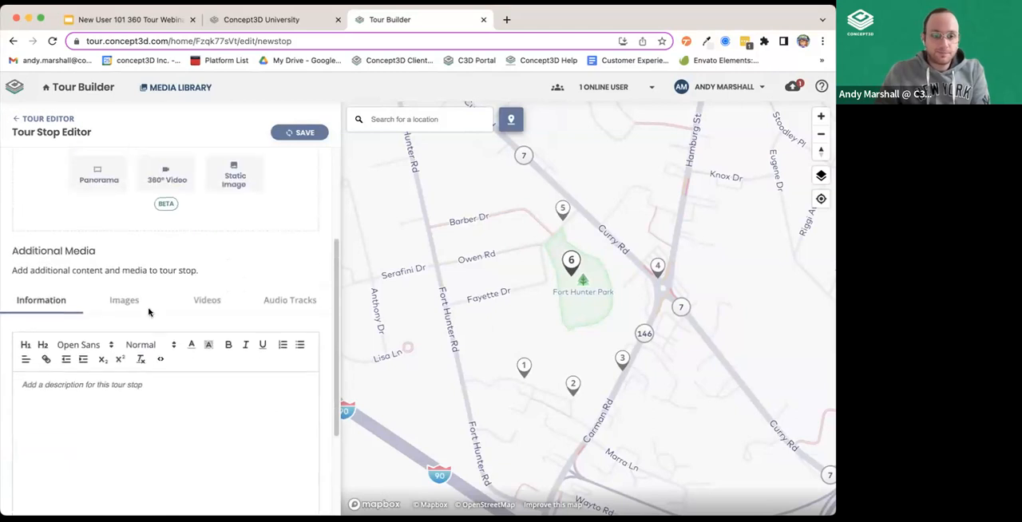
left_click(97, 177)
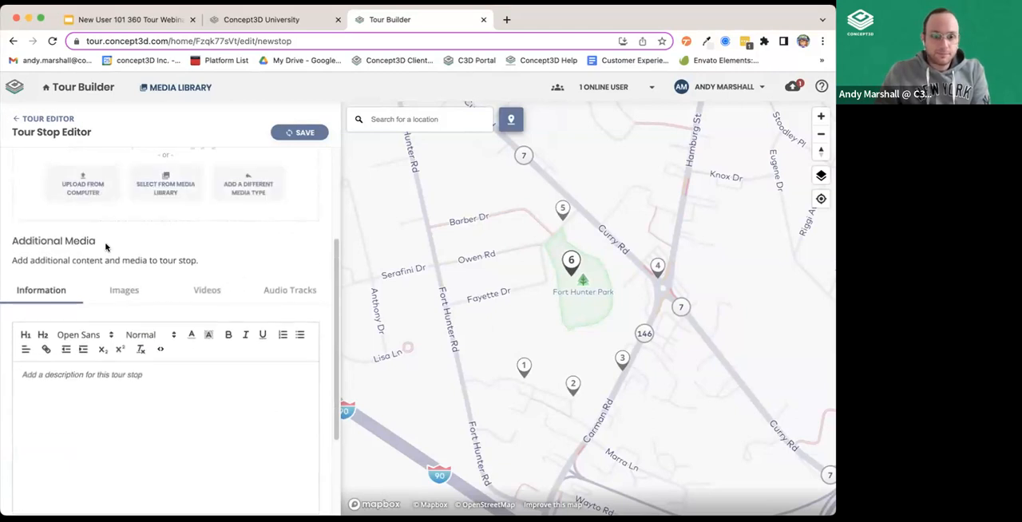
scroll(105, 247, "up", 3)
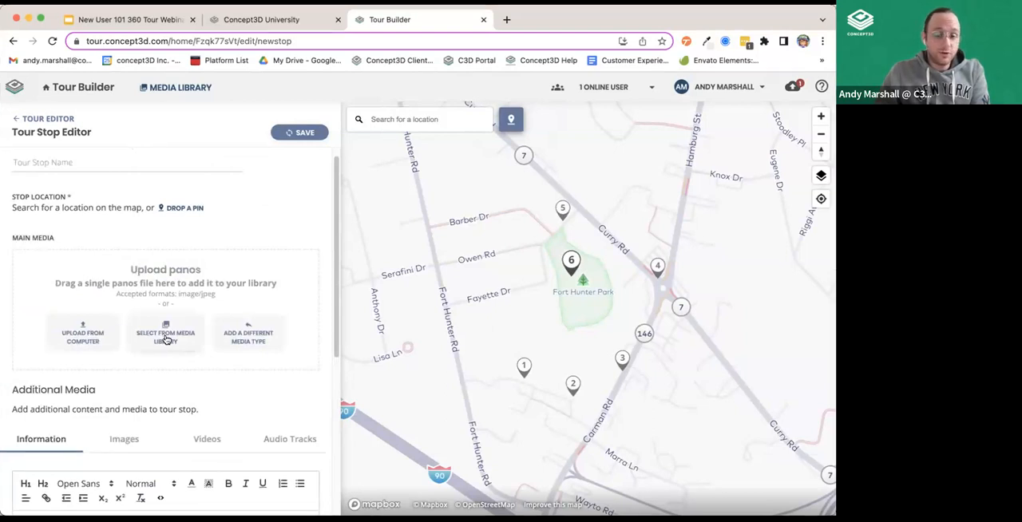
left_click(250, 339)
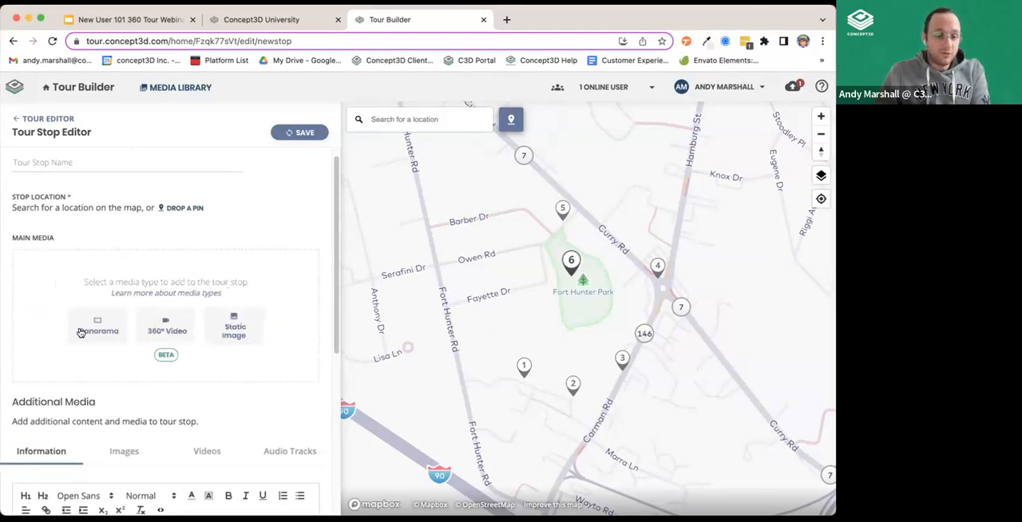
Examine the stop's Images, Videos, Audio Tracks and Information sections under additional media, and its default zoom level setting.
scroll(152, 327, "down", 4)
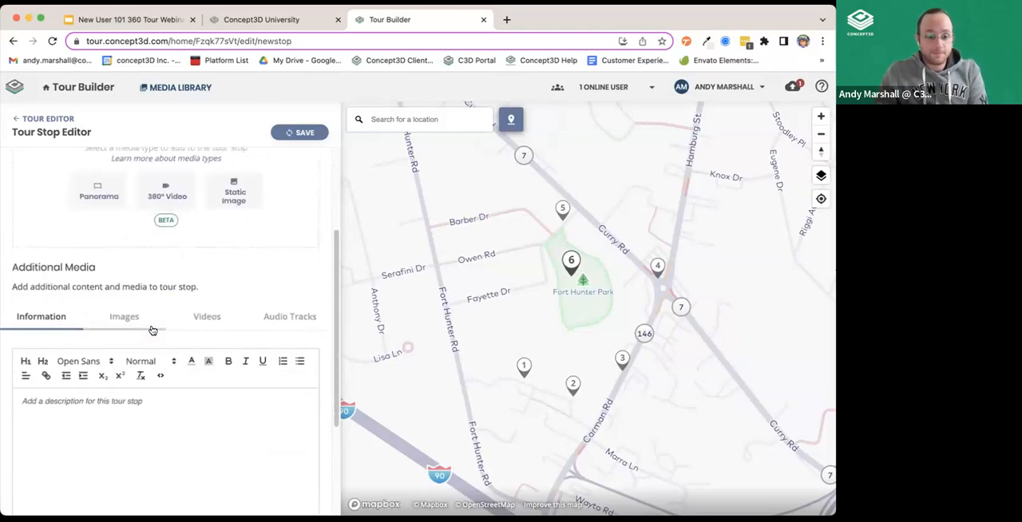
scroll(59, 294, "down", 1)
scroll(256, 253, "down", 1)
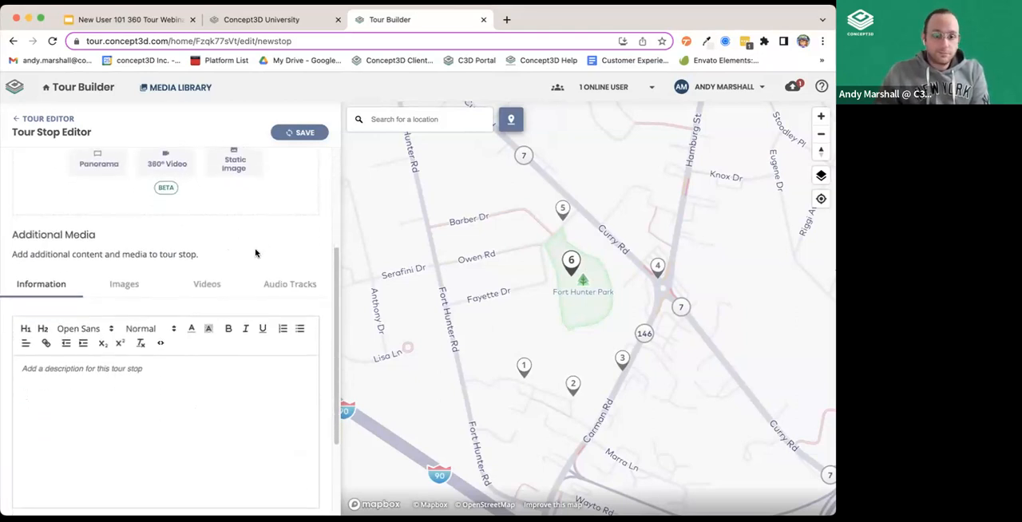
scroll(242, 253, "down", 2)
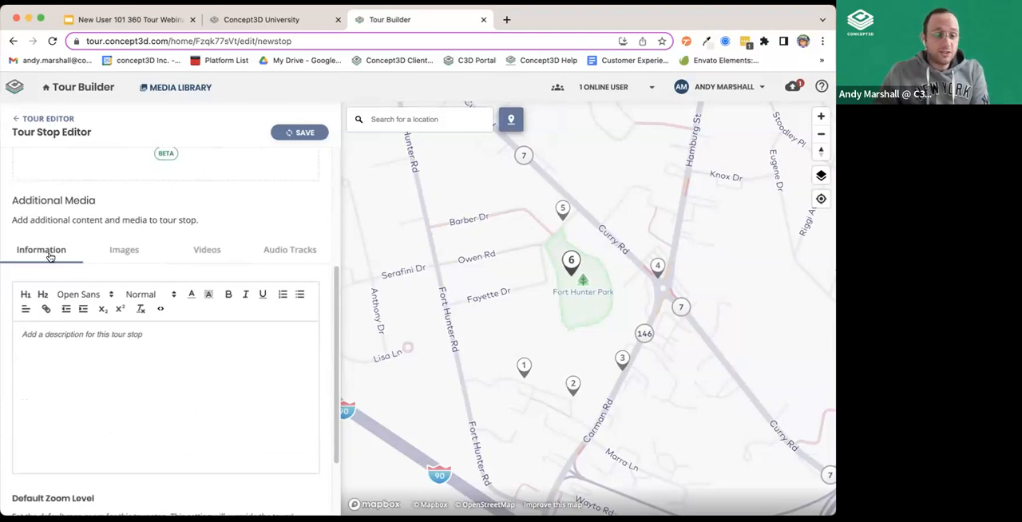
left_click(126, 252)
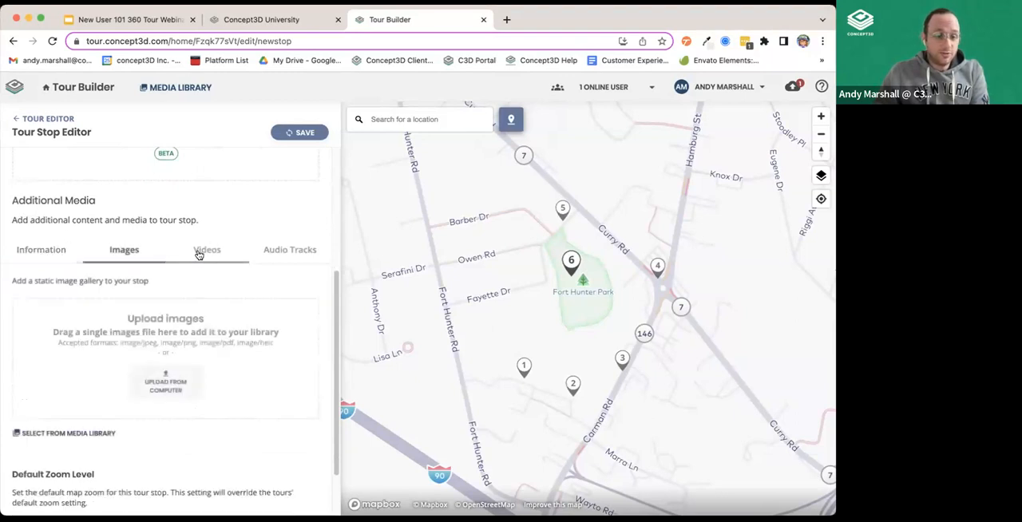
left_click(206, 251)
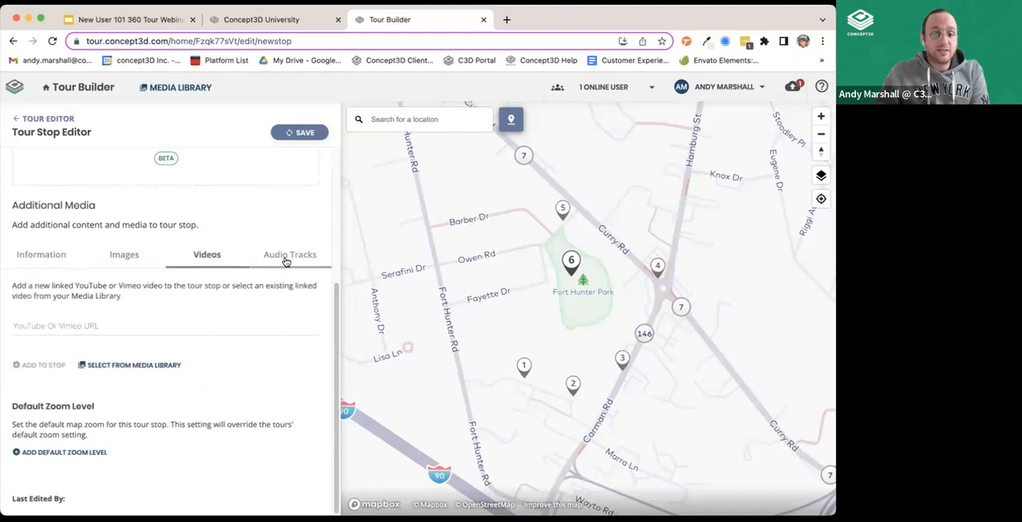
left_click(285, 257)
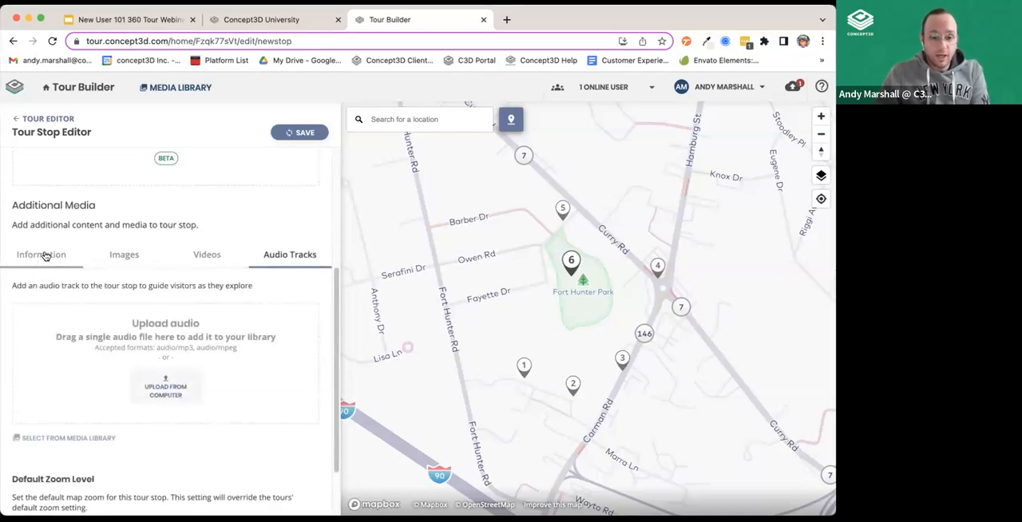
left_click(44, 253)
scroll(178, 472, "down", 2)
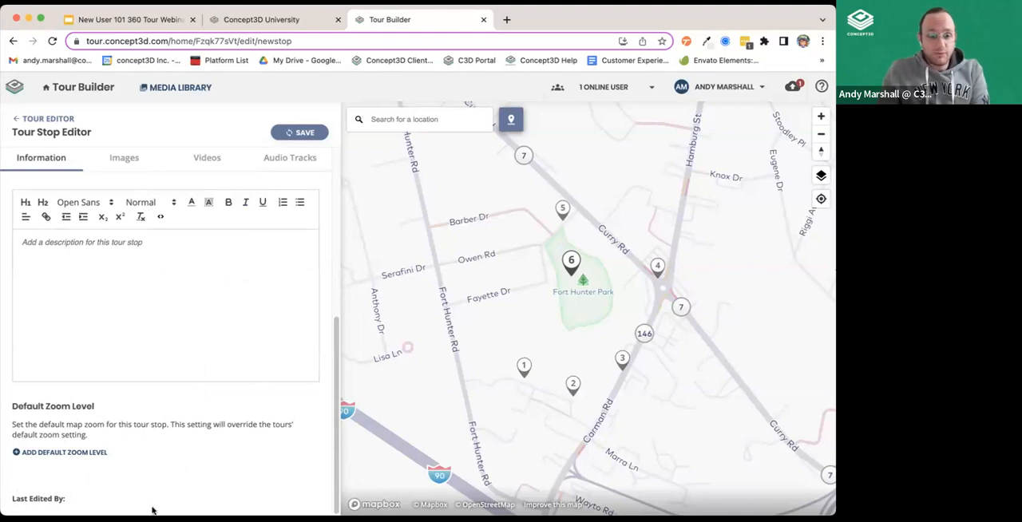
Leave the new tour stop without saving and view the Fort Hunter Walking Tour's buttons and links.
scroll(182, 348, "up", 5)
left_click(56, 119)
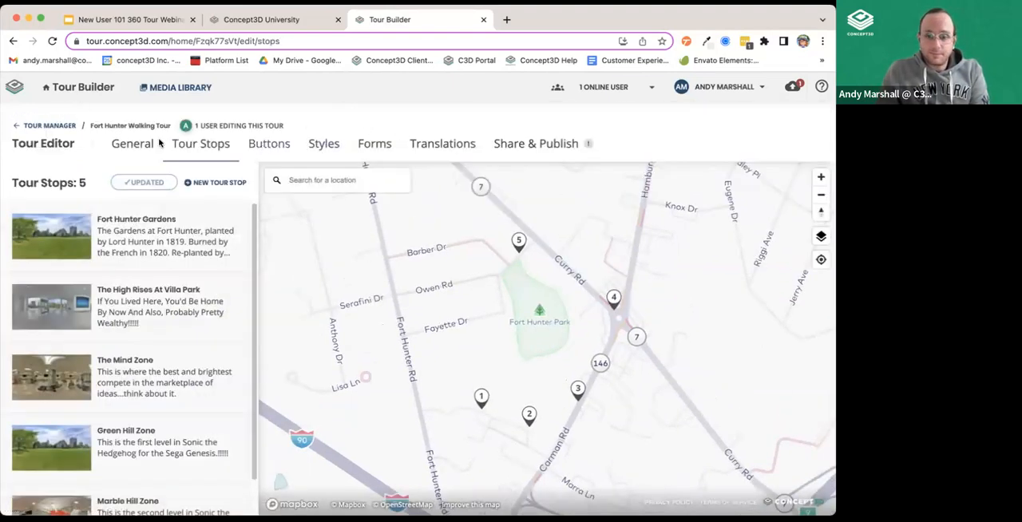
left_click(255, 143)
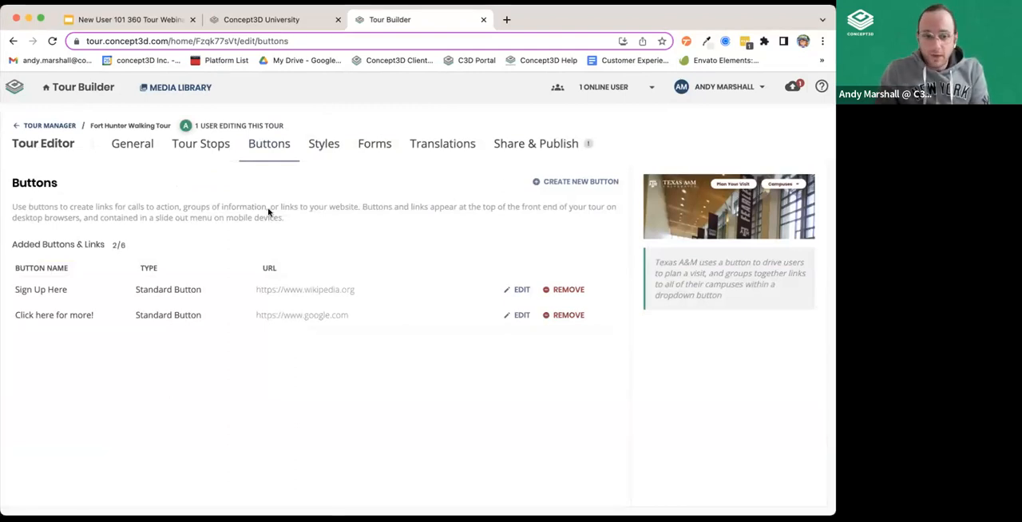
Examine the standard and dropdown options for a new button, including an added dropdown link row, and close without saving.
left_click(582, 182)
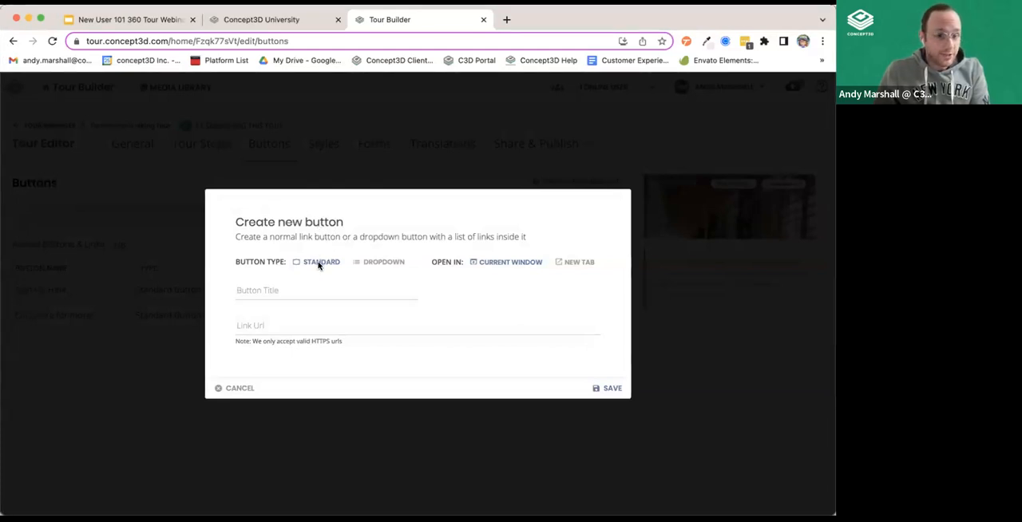
left_click(376, 262)
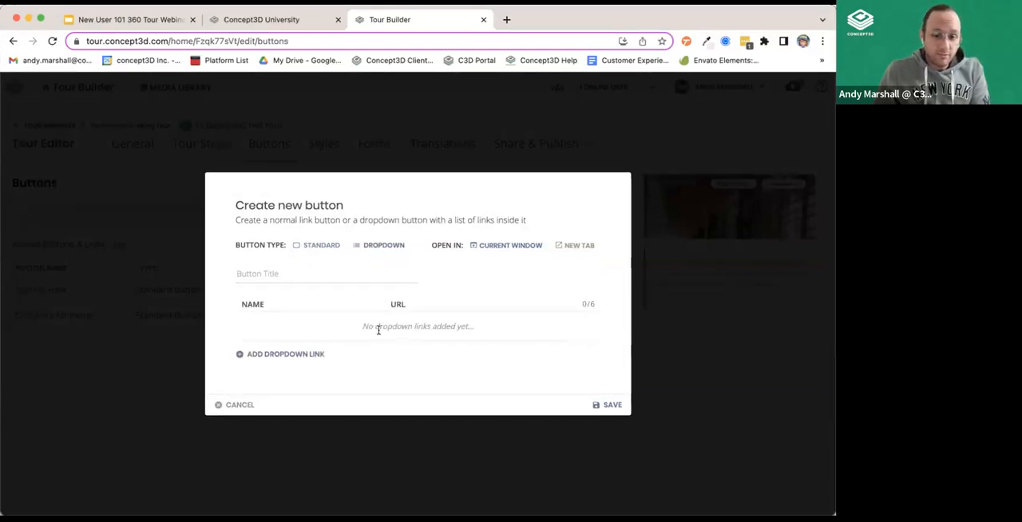
left_click(270, 355)
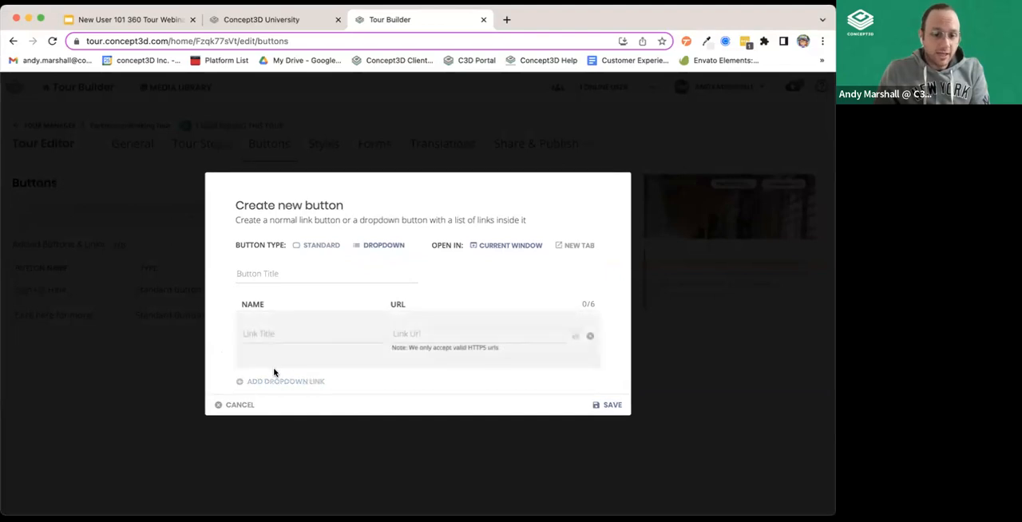
left_click(320, 245)
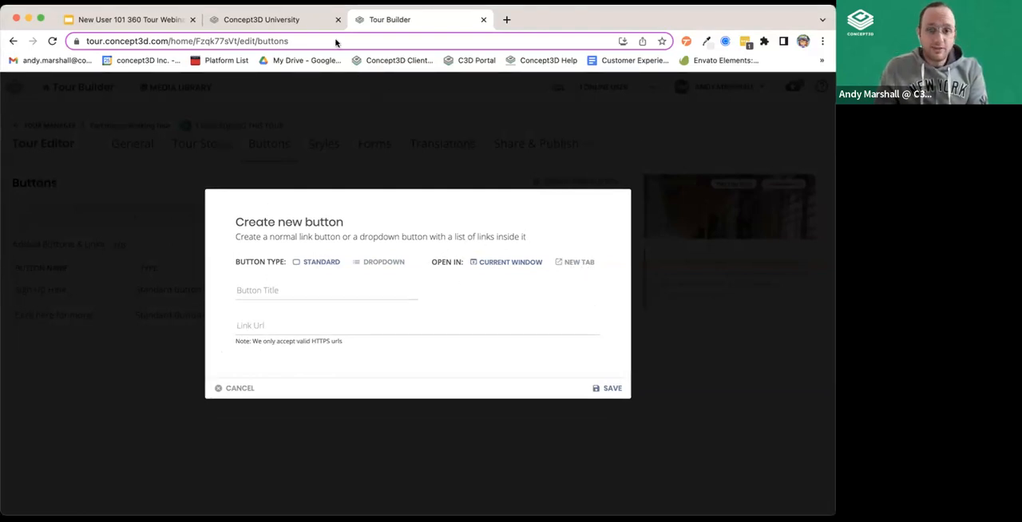
left_click(247, 388)
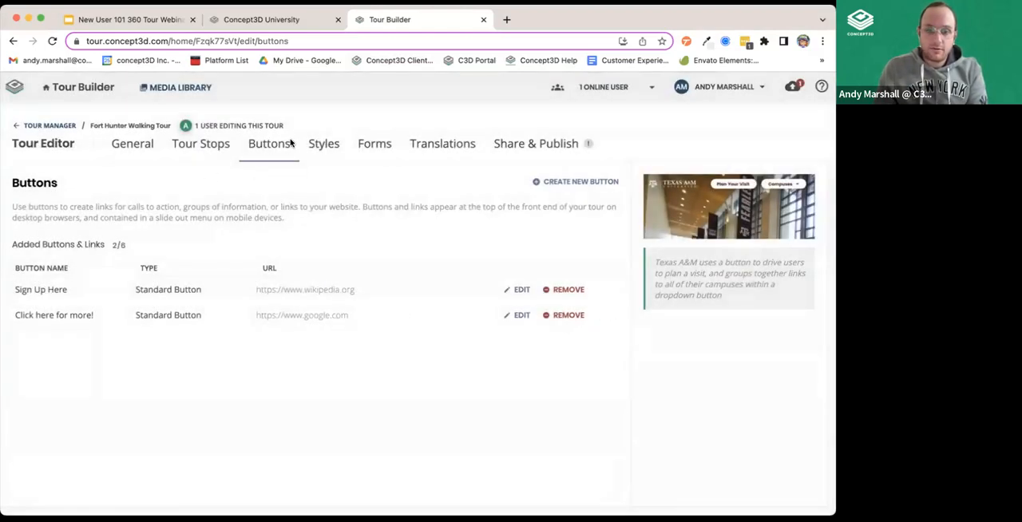
Examine the Fort Hunter Walking Tour's primary color and logo styles.
left_click(318, 147)
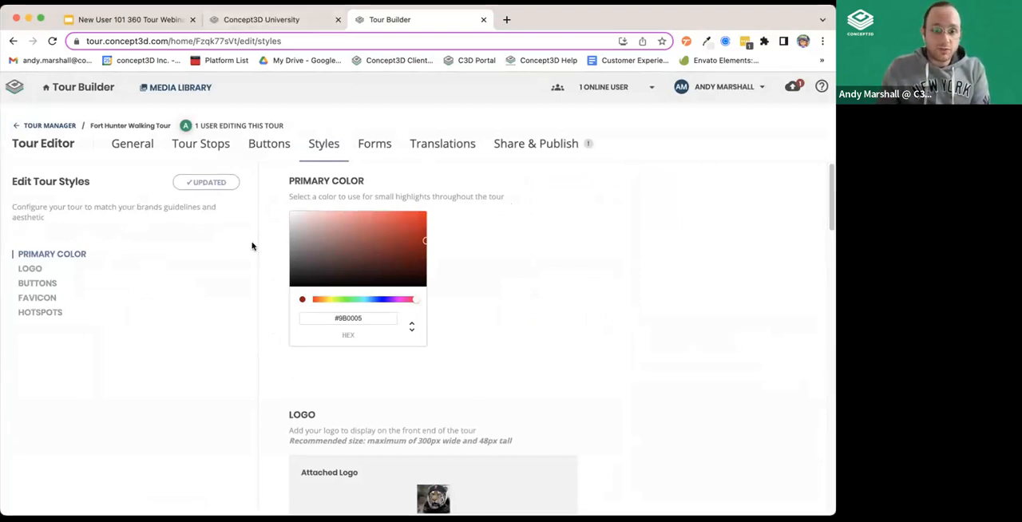
scroll(639, 383, "down", 1)
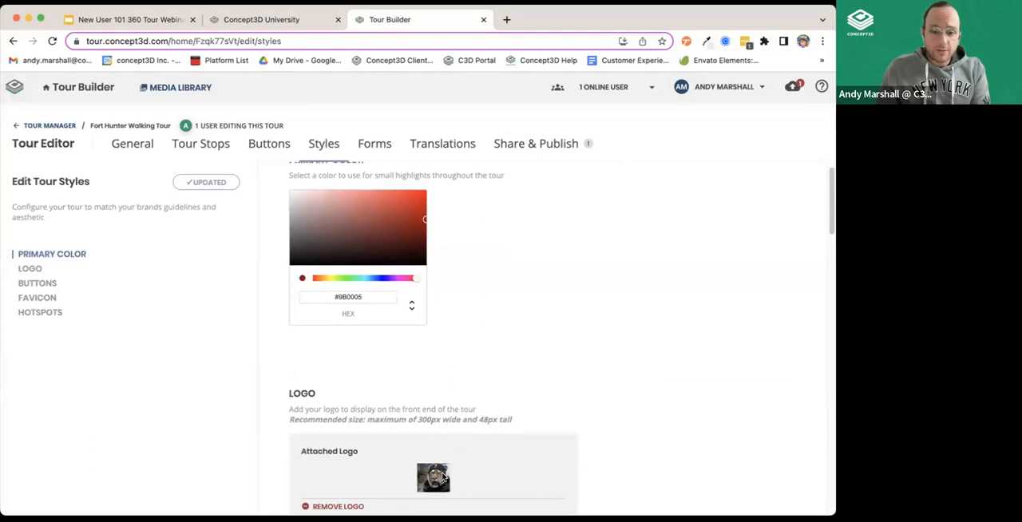
scroll(637, 413, "down", 1)
scroll(627, 413, "down", 4)
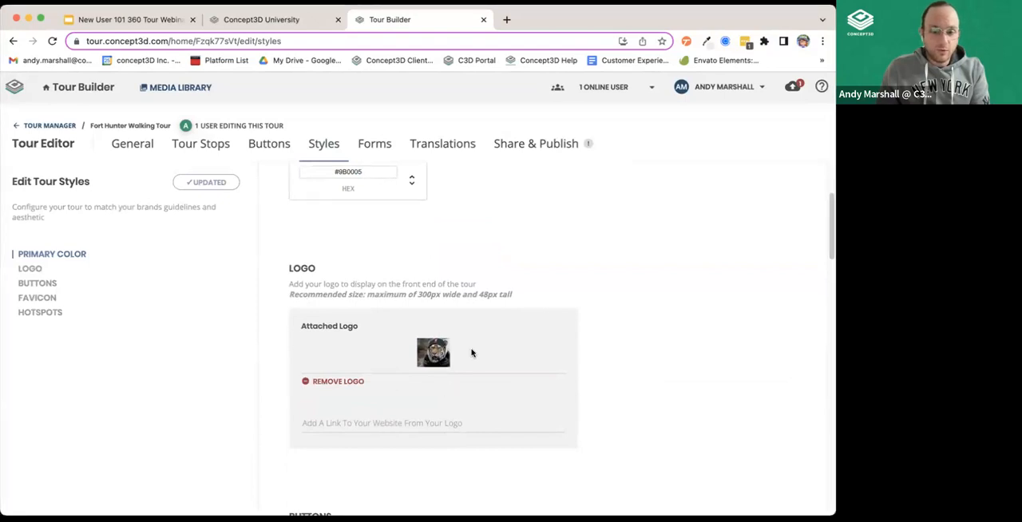
scroll(706, 350, "down", 15)
scroll(706, 350, "up", 3)
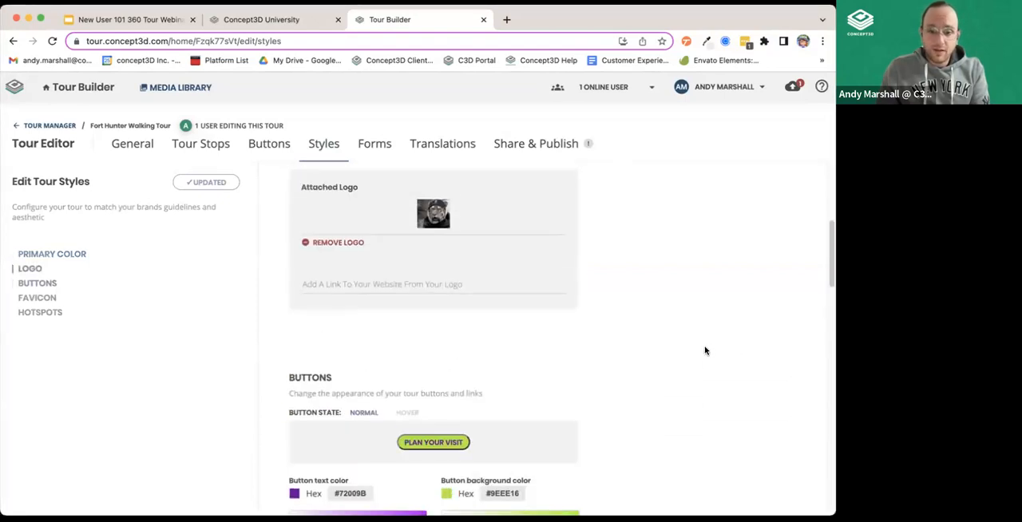
Try changing the tour buttons' text color to #552866 in the normal state.
scroll(706, 350, "down", 2)
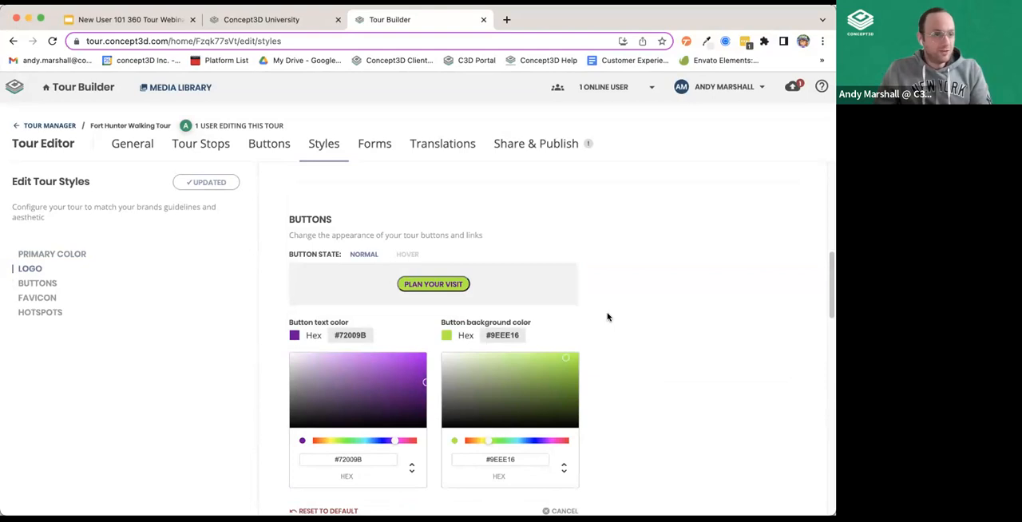
scroll(606, 317, "down", 5)
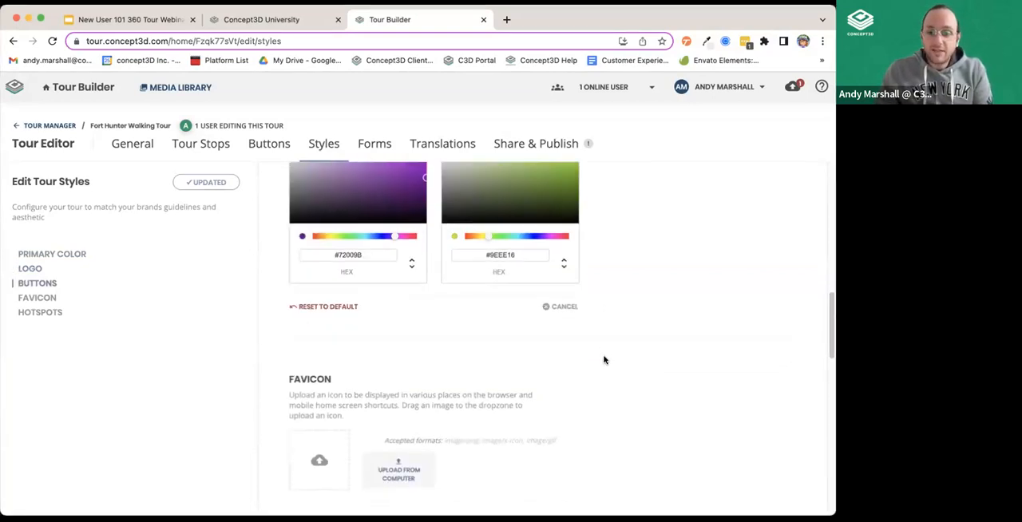
scroll(604, 358, "up", 4)
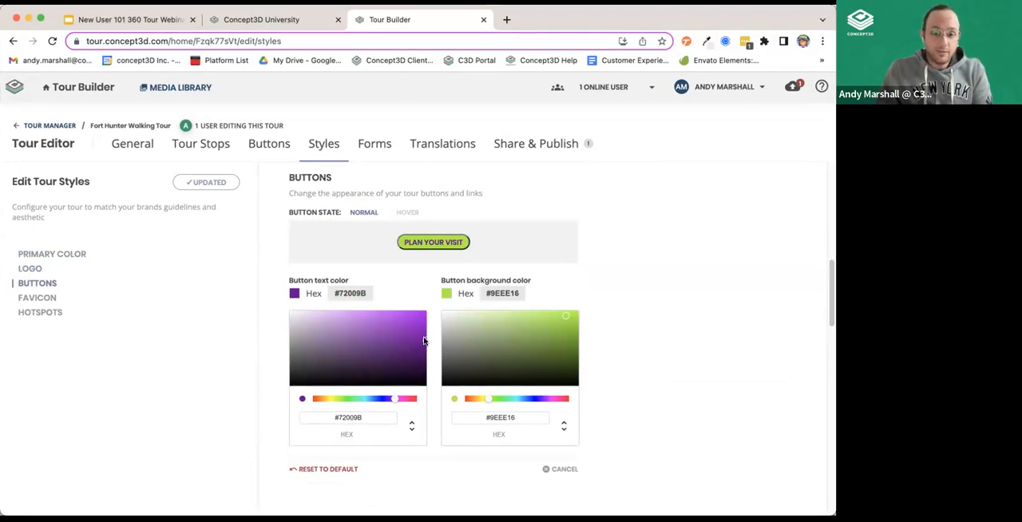
left_click_drag(347, 329, 373, 356)
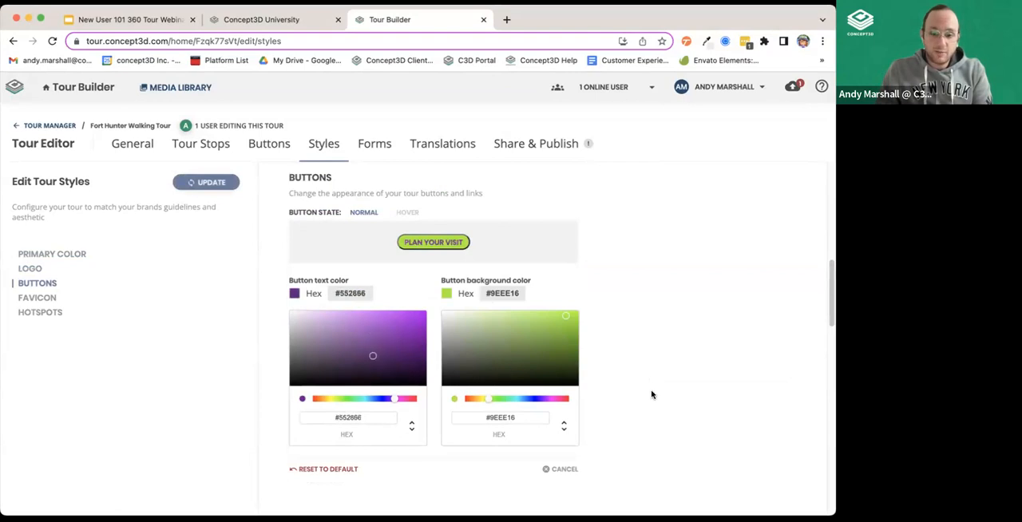
Examine the favicon upload options and the custom hotspot icon options for each hotspot type.
scroll(651, 396, "down", 5)
scroll(651, 398, "down", 1)
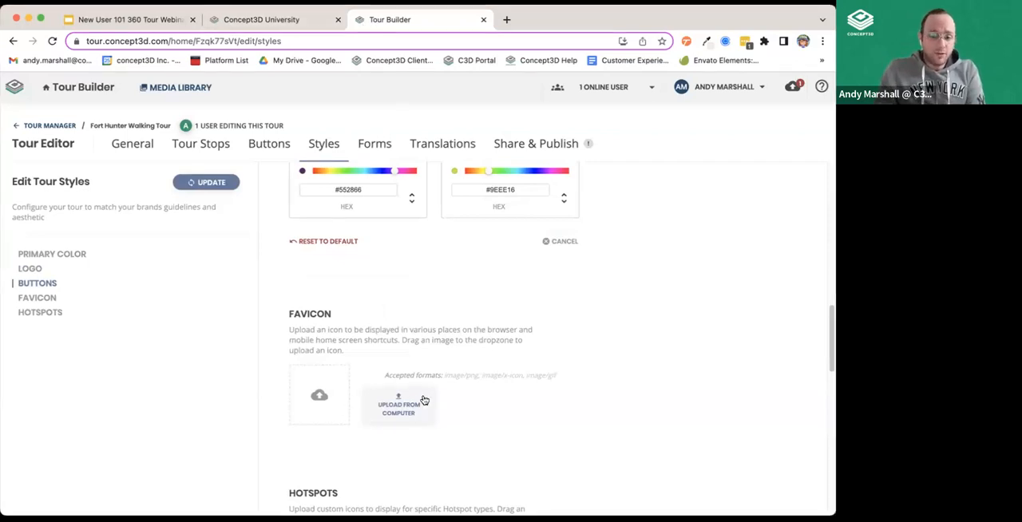
scroll(397, 380, "down", 5)
scroll(683, 388, "down", 1)
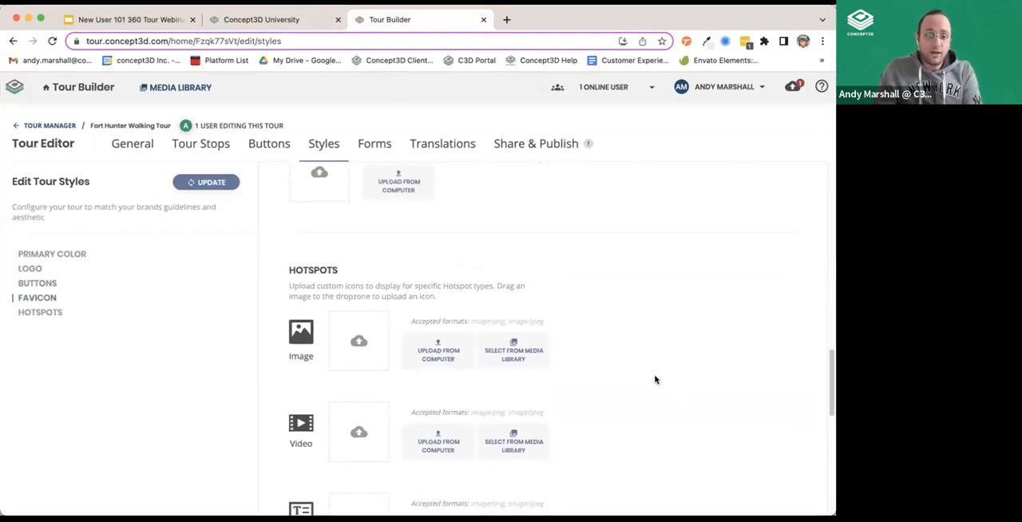
scroll(653, 378, "down", 2)
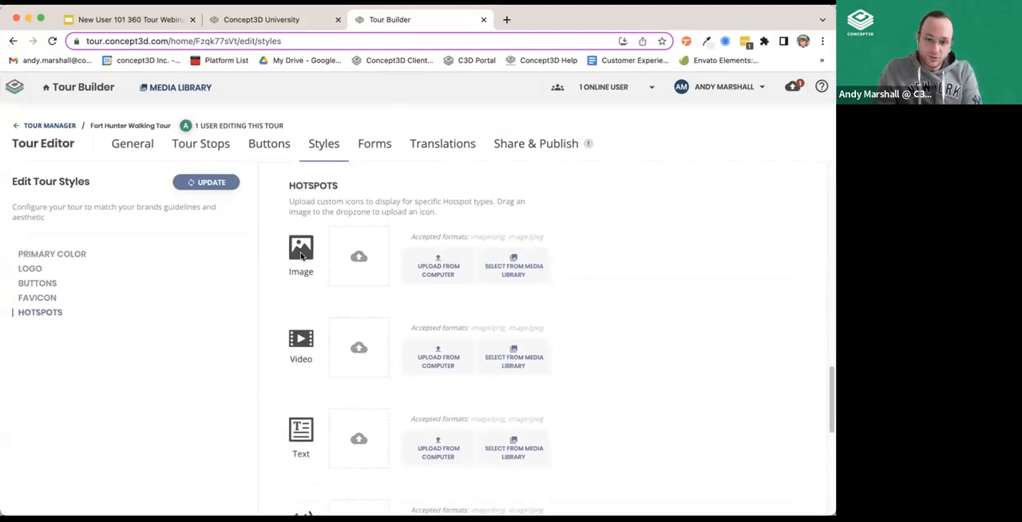
scroll(290, 435, "down", 10)
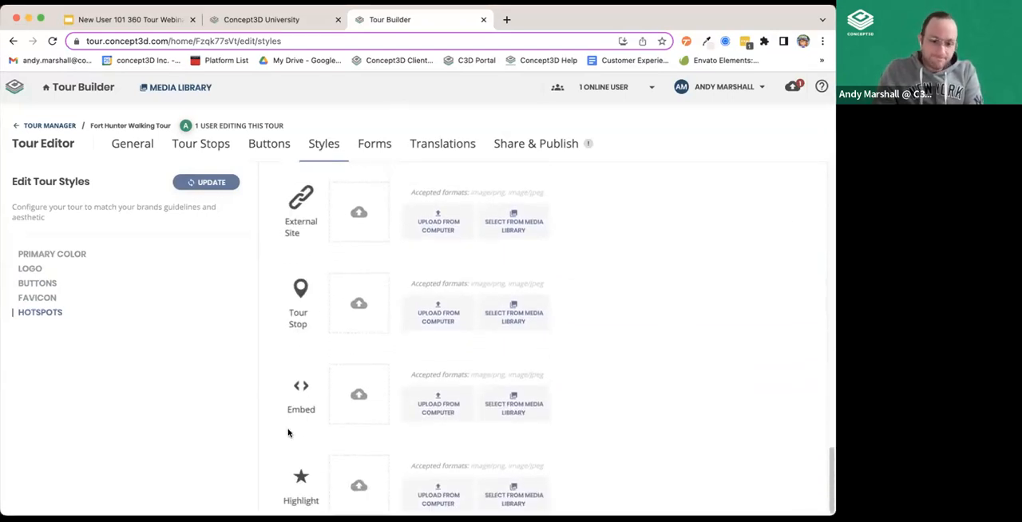
scroll(283, 433, "up", 10)
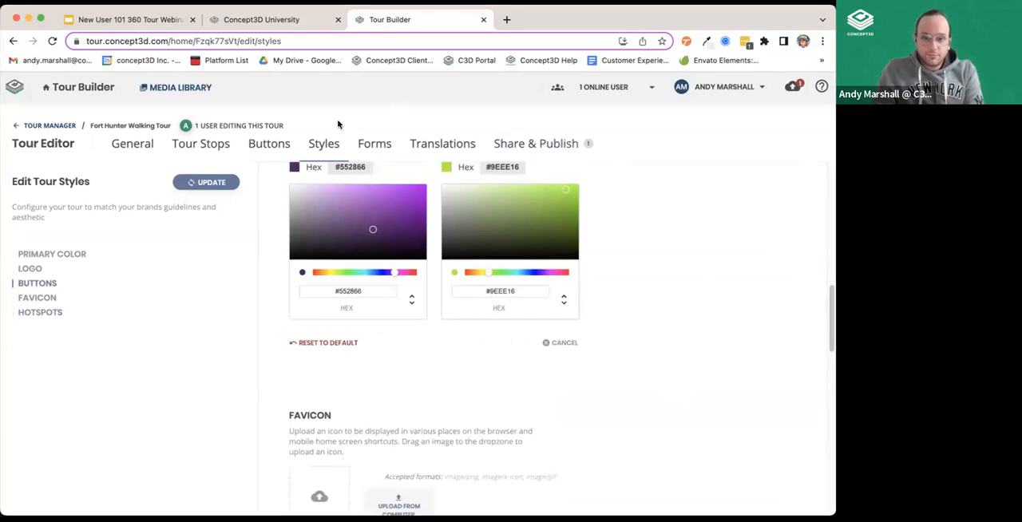
Discard the unsaved style changes and examine the tour form's name, description, embed code and display settings.
left_click(374, 145)
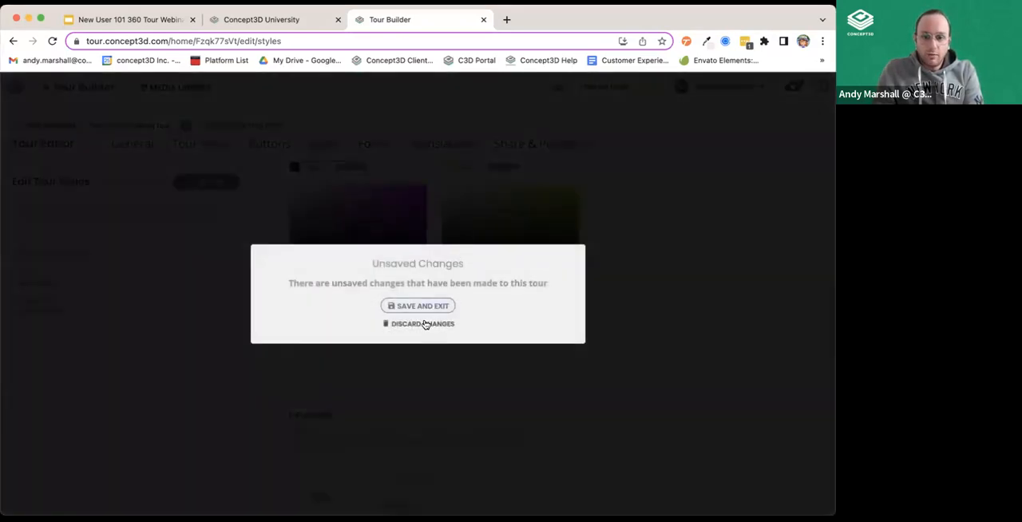
left_click(424, 324)
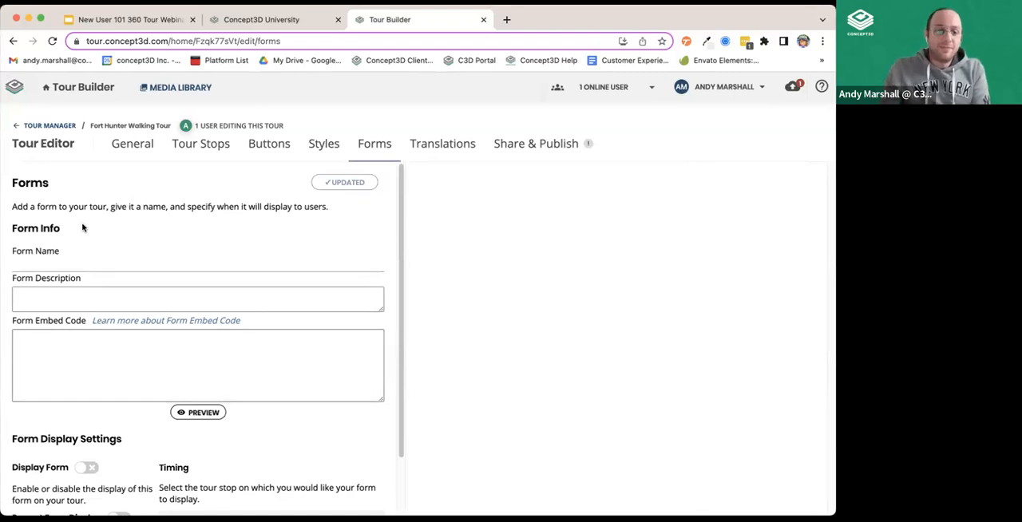
left_click(57, 363)
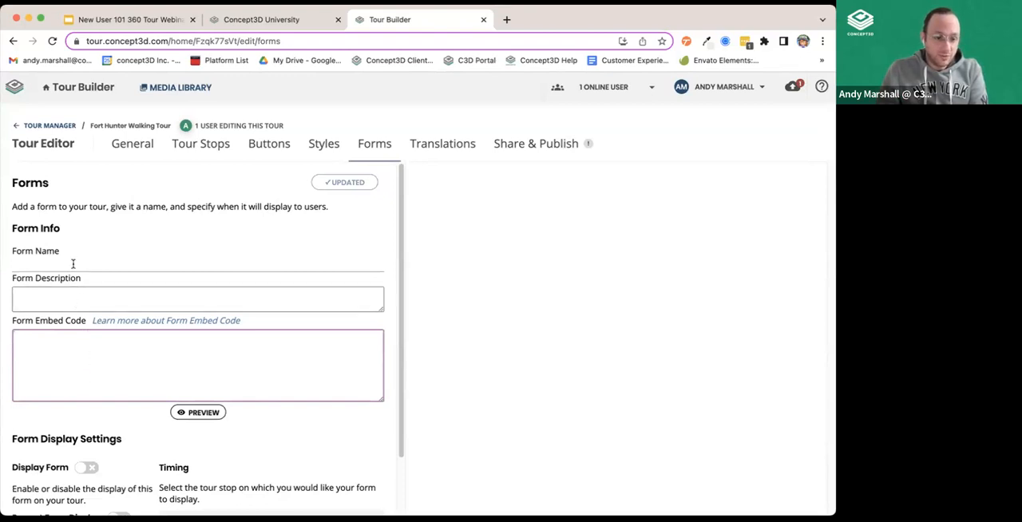
scroll(100, 413, "down", 2)
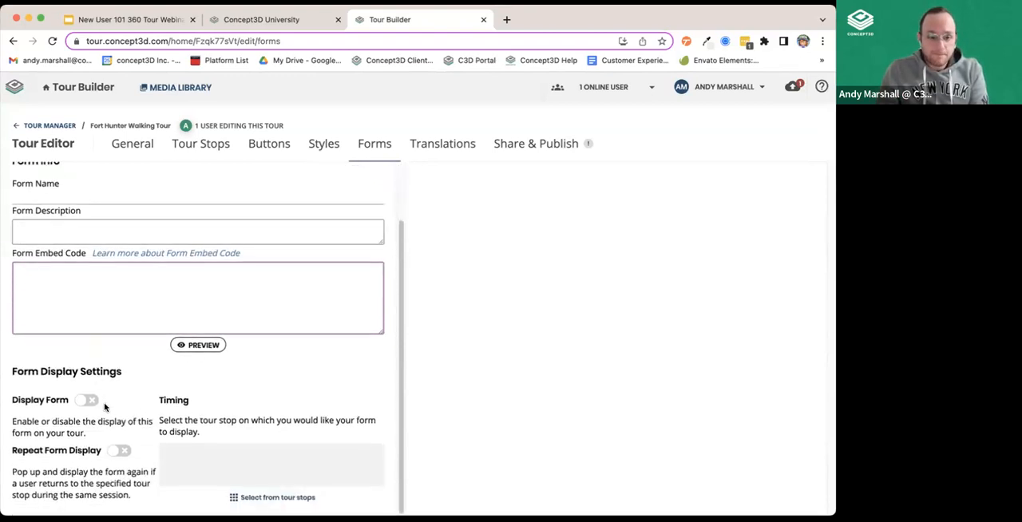
scroll(103, 407, "up", 2)
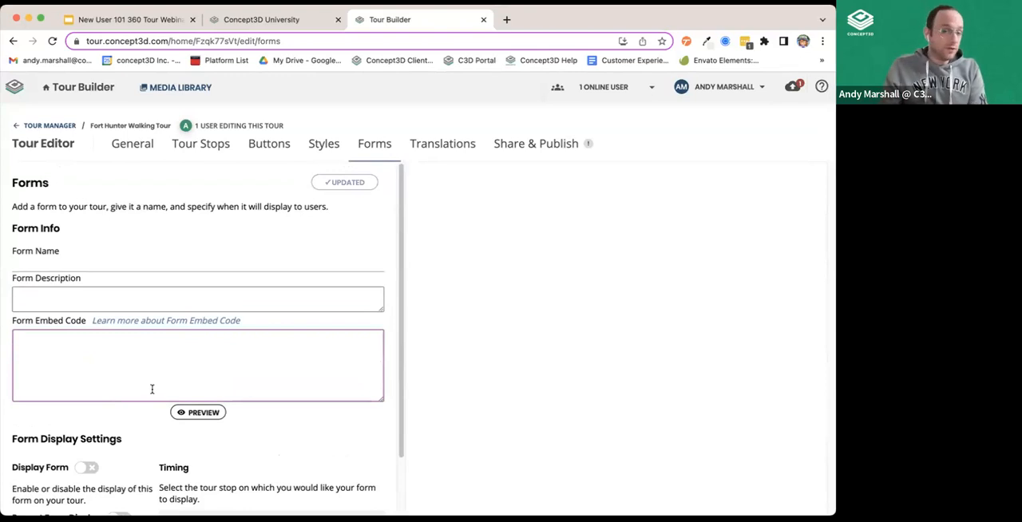
scroll(143, 378, "down", 2)
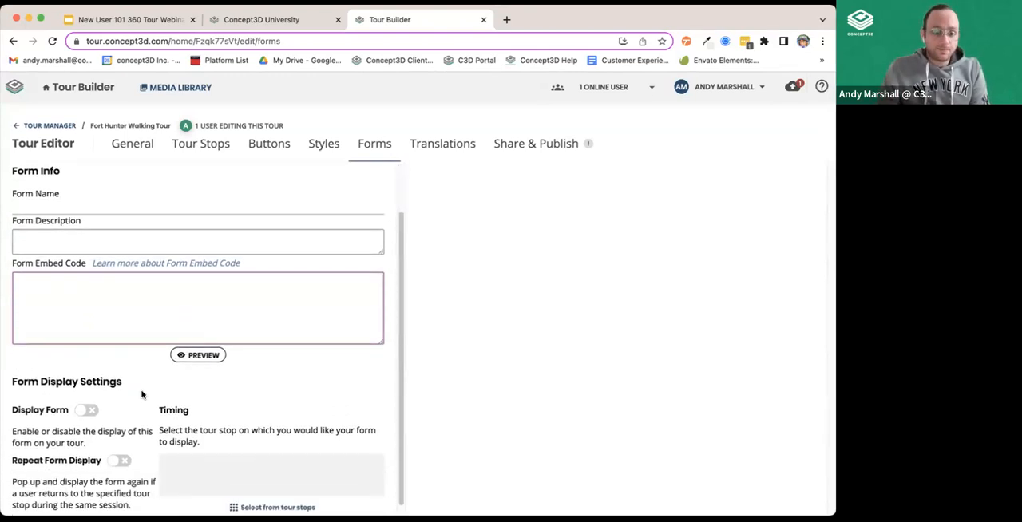
Try the Display Form and Repeat Form Display settings on and switch both back off.
left_click(83, 400)
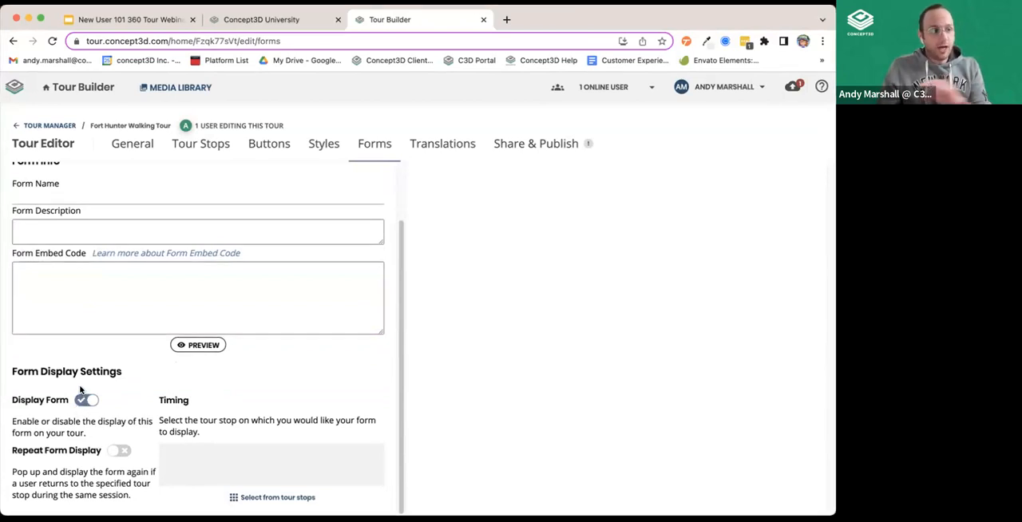
left_click(87, 404)
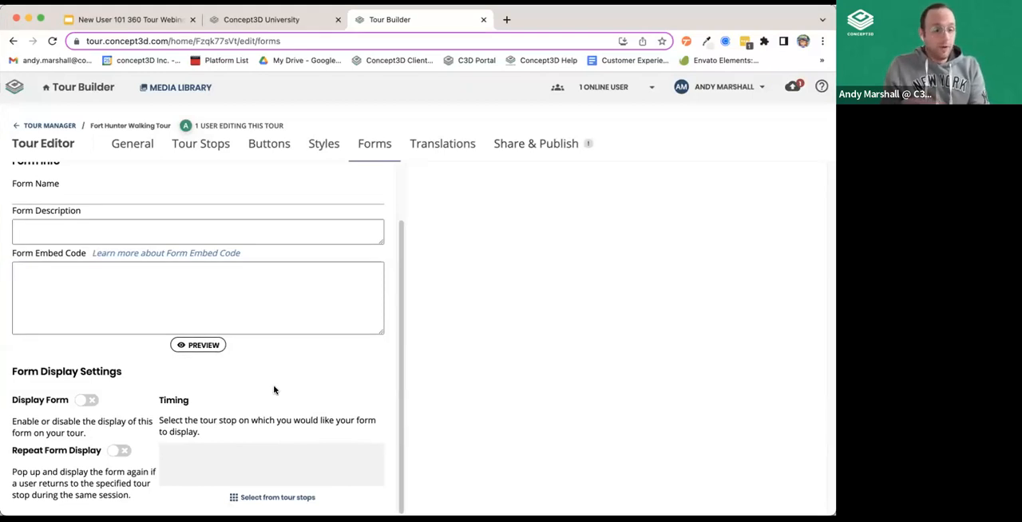
left_click(120, 452)
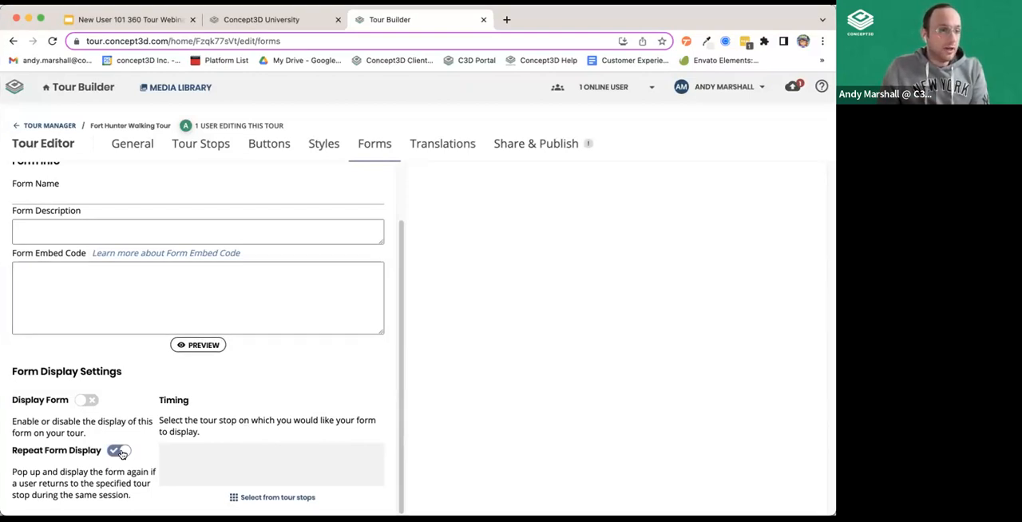
left_click(119, 452)
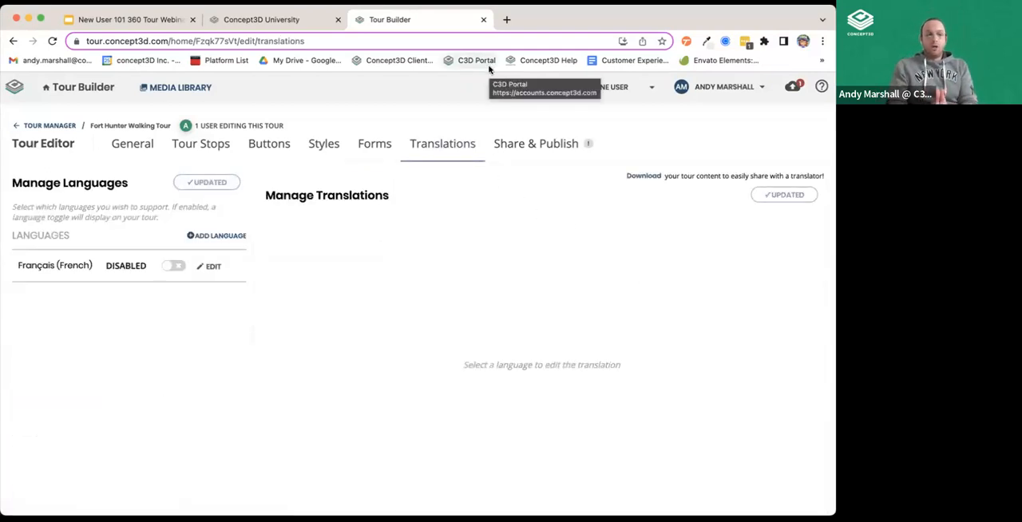
View the languages available for the tour's translations and close the list without adding one.
left_click(220, 234)
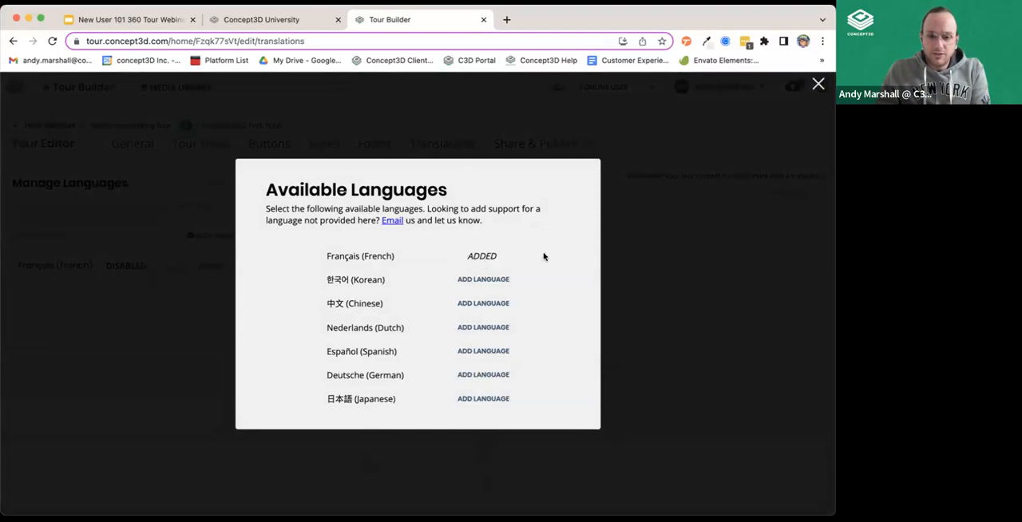
left_click(681, 178)
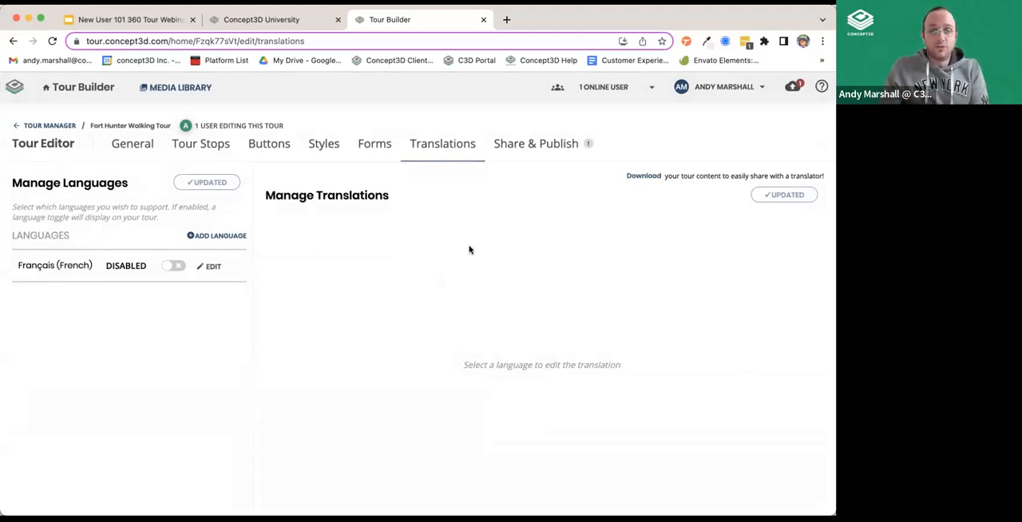
View the tour's sharing and publishing options, briefly checking the public Concept3D University tour and returning.
left_click(520, 145)
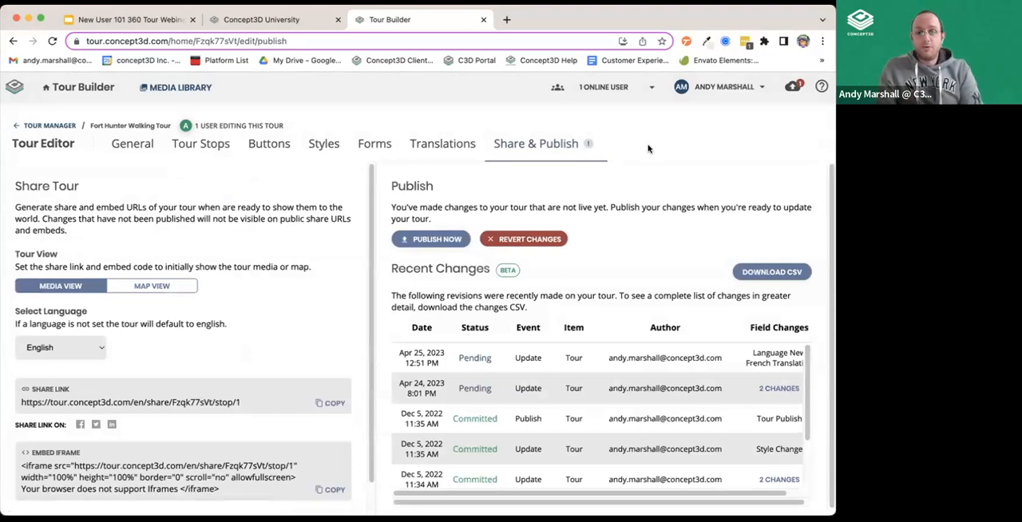
scroll(641, 165, "down", 1)
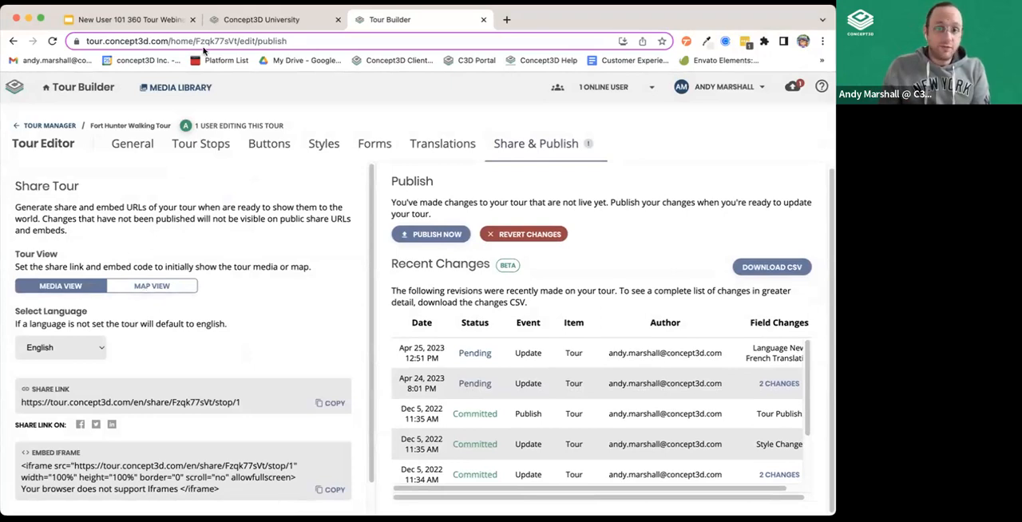
left_click(288, 22)
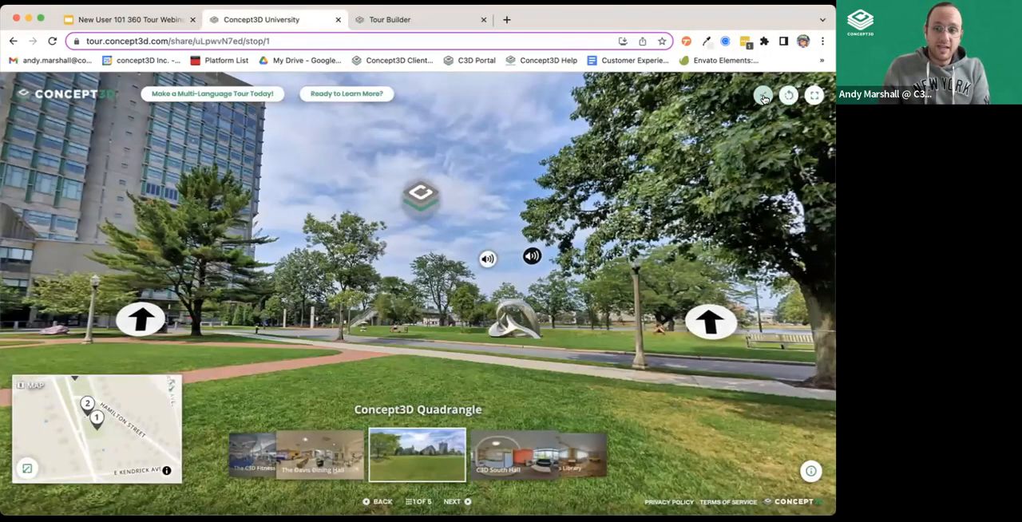
left_click(399, 19)
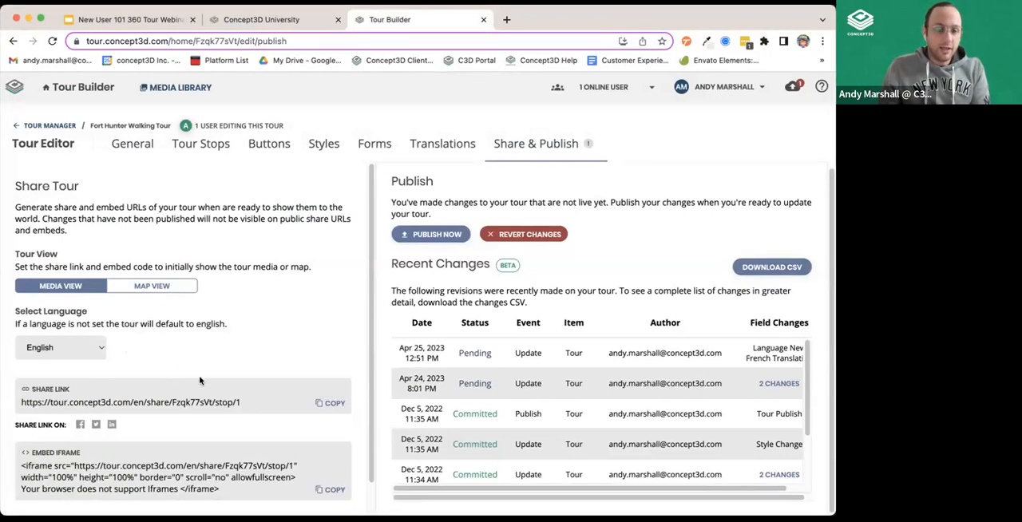
View the language choices for the tour's share link and keep English.
left_click(102, 343)
left_click(37, 346)
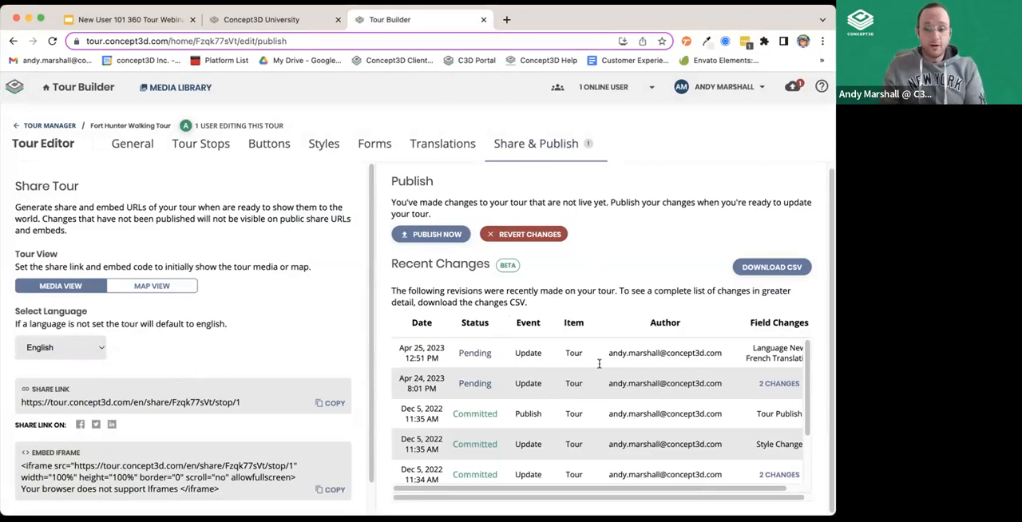
Review the tour's recent changes and check the publish queue, closing it without publishing.
scroll(607, 379, "down", 1)
scroll(588, 407, "down", 1)
scroll(593, 407, "up", 2)
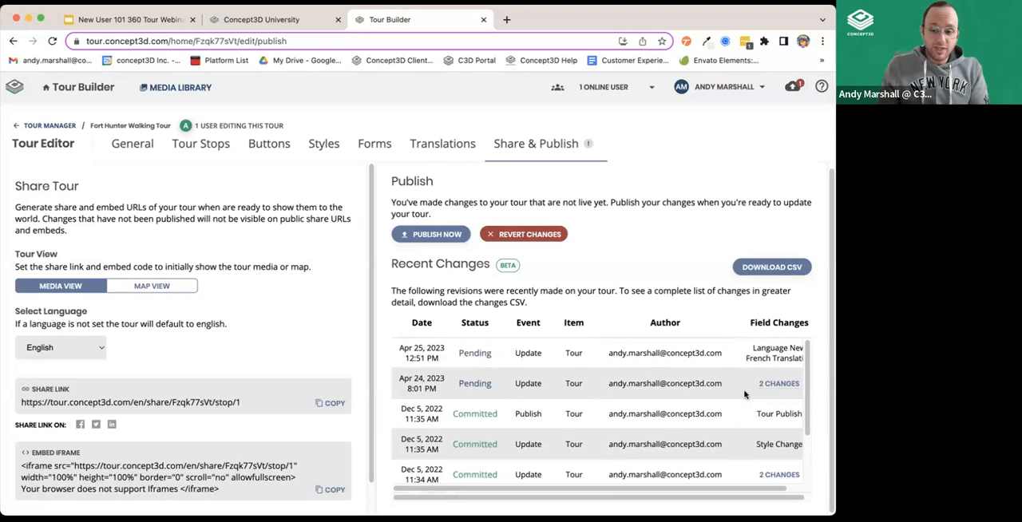
mouse_move(781, 386)
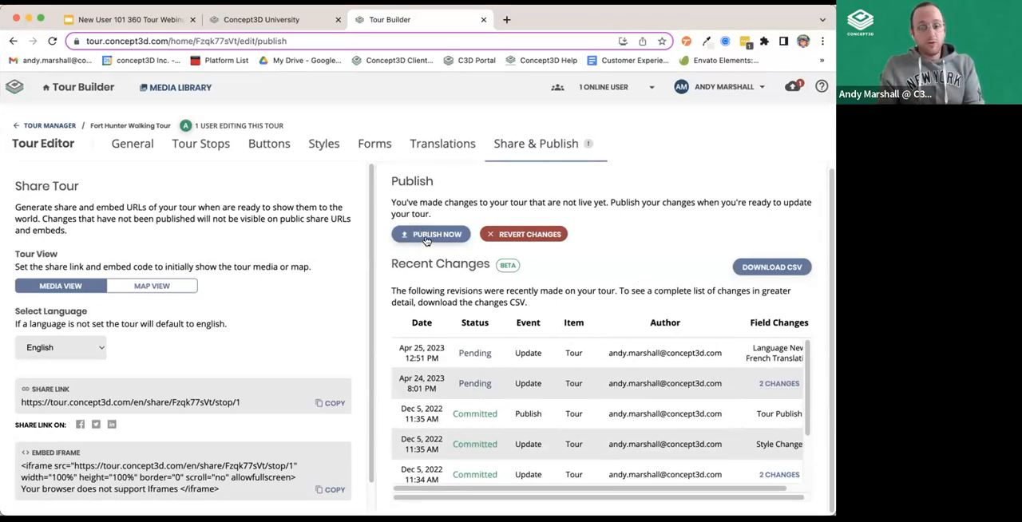
left_click(791, 87)
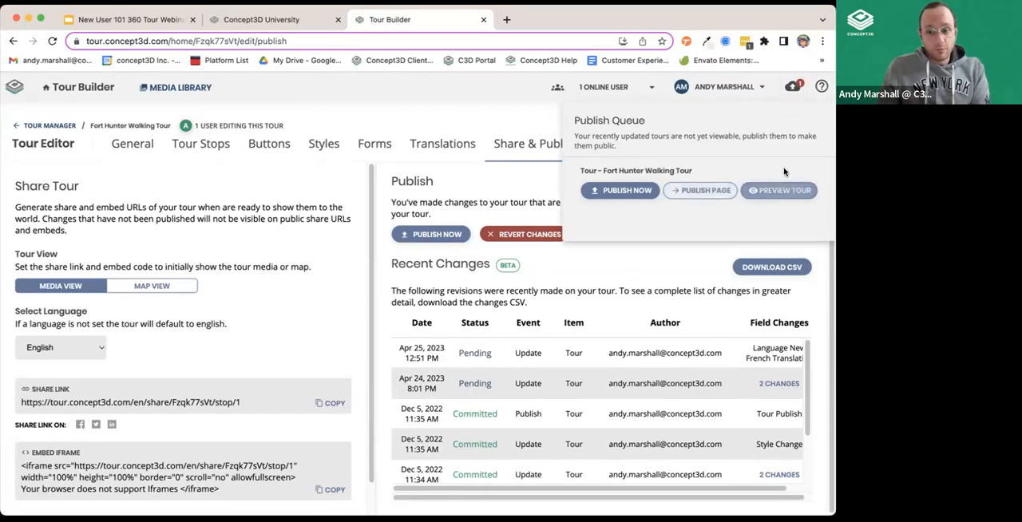
left_click(800, 88)
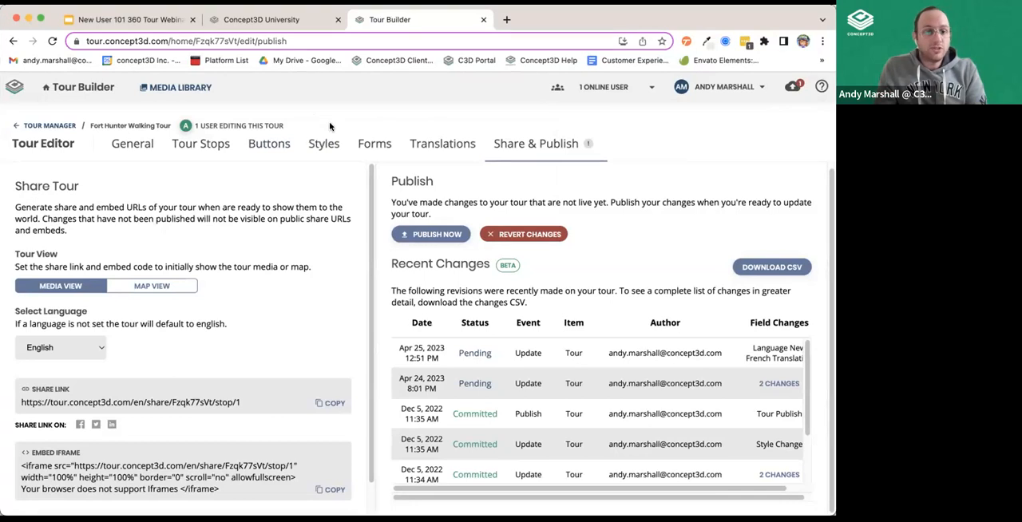
Open the account settings and view the advanced tracking options below Google Analytics, collapsing them again.
mouse_move(187, 130)
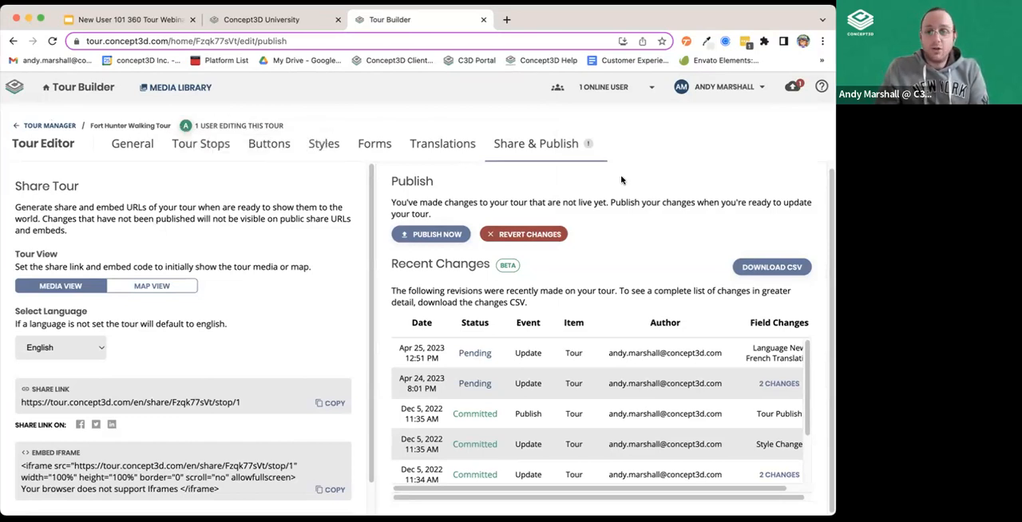
mouse_move(589, 88)
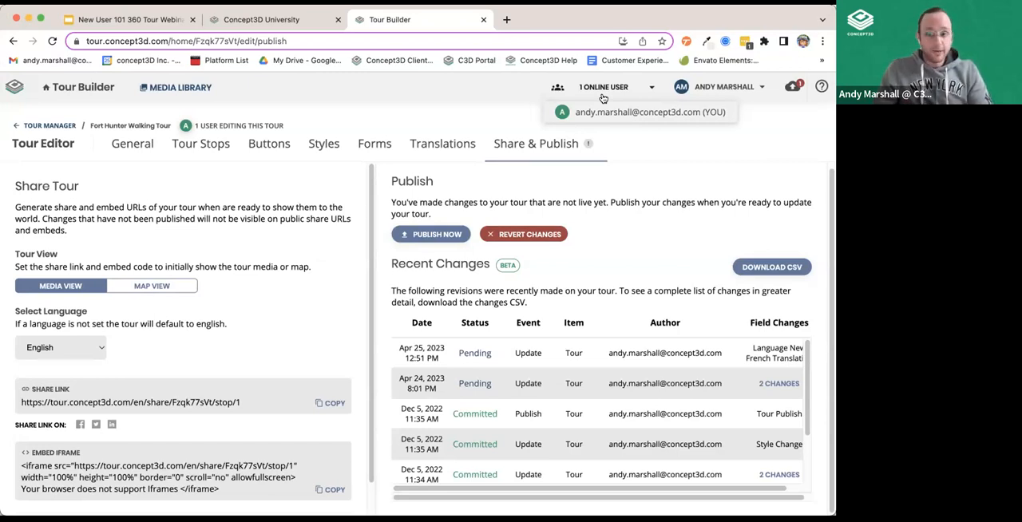
left_click(698, 89)
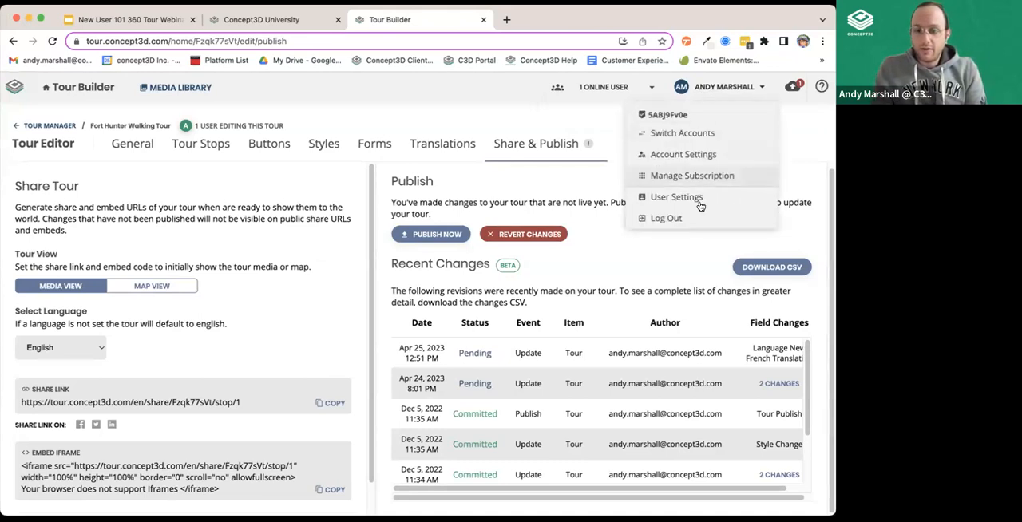
left_click(696, 156)
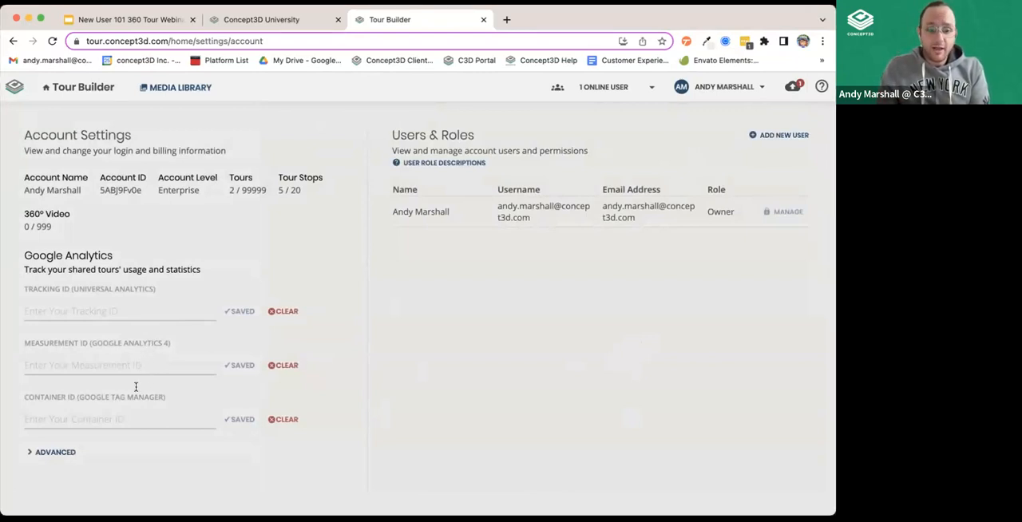
left_click(40, 453)
scroll(160, 467, "down", 1)
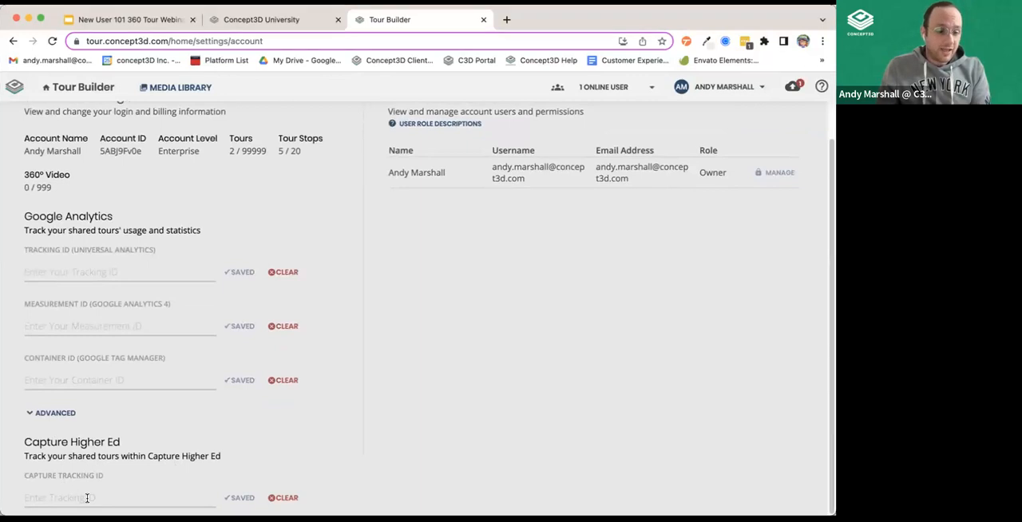
left_click(29, 413)
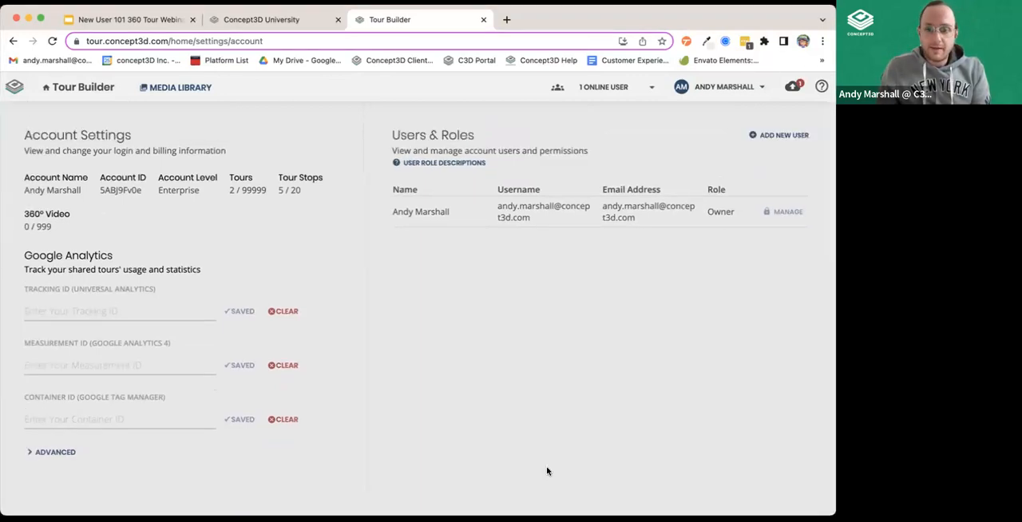
View the user role descriptions and the role choices for a new user, closing the form without creating one.
left_click(446, 165)
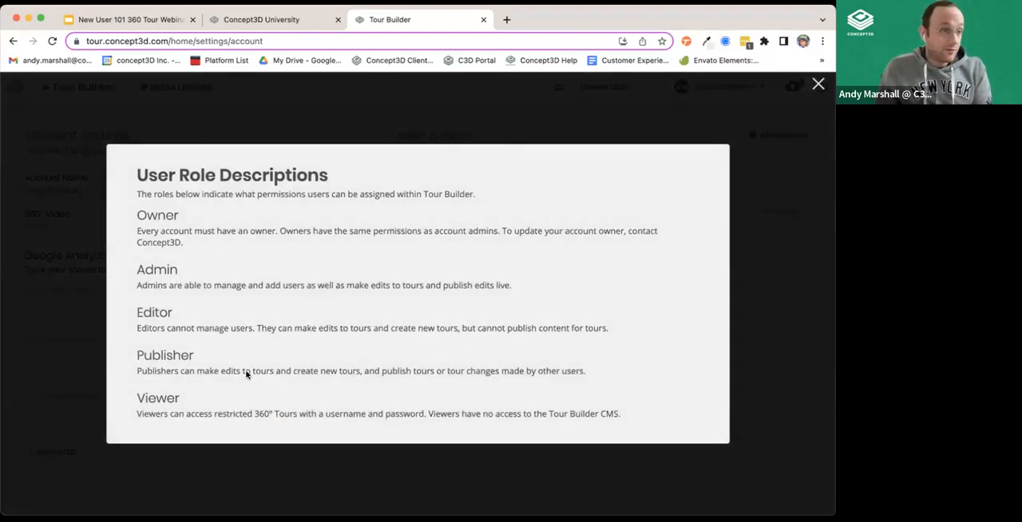
left_click(485, 123)
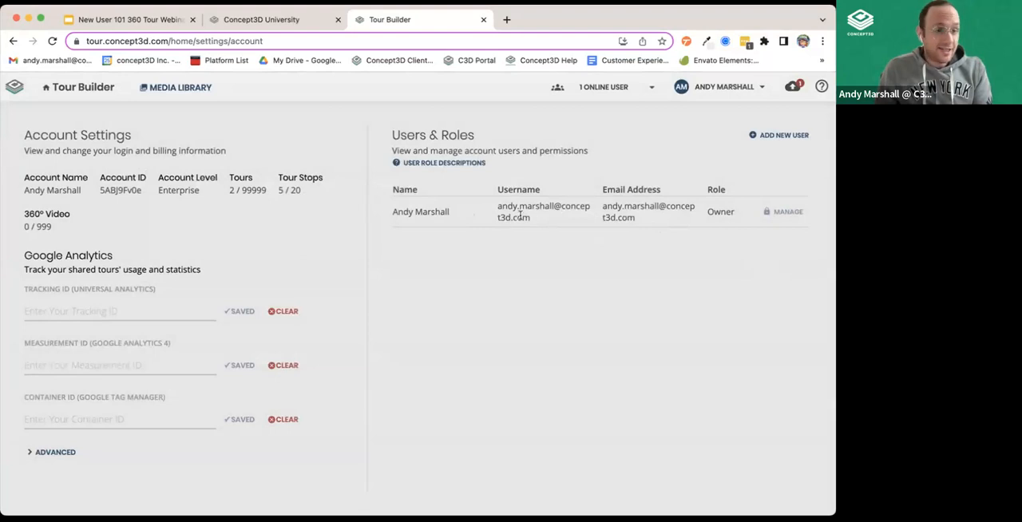
left_click(775, 135)
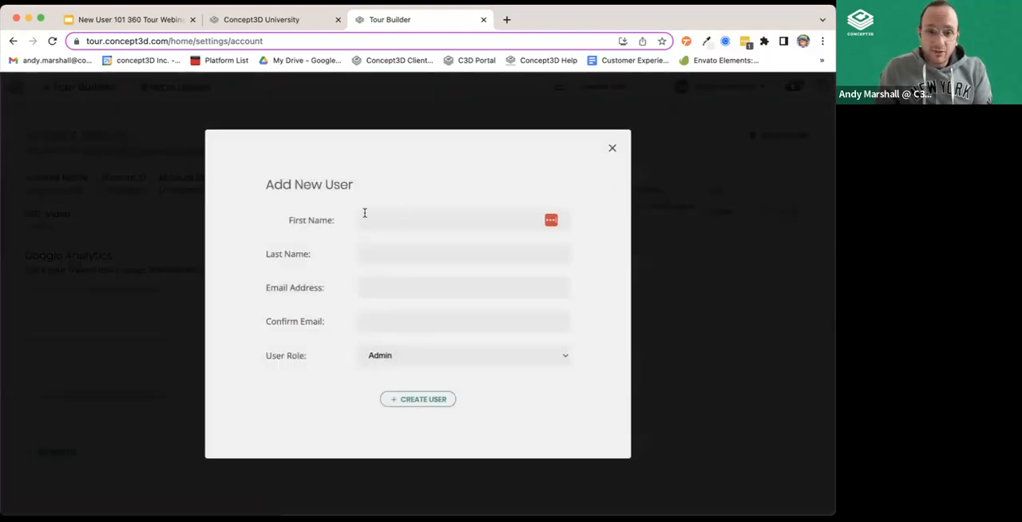
left_click(403, 362)
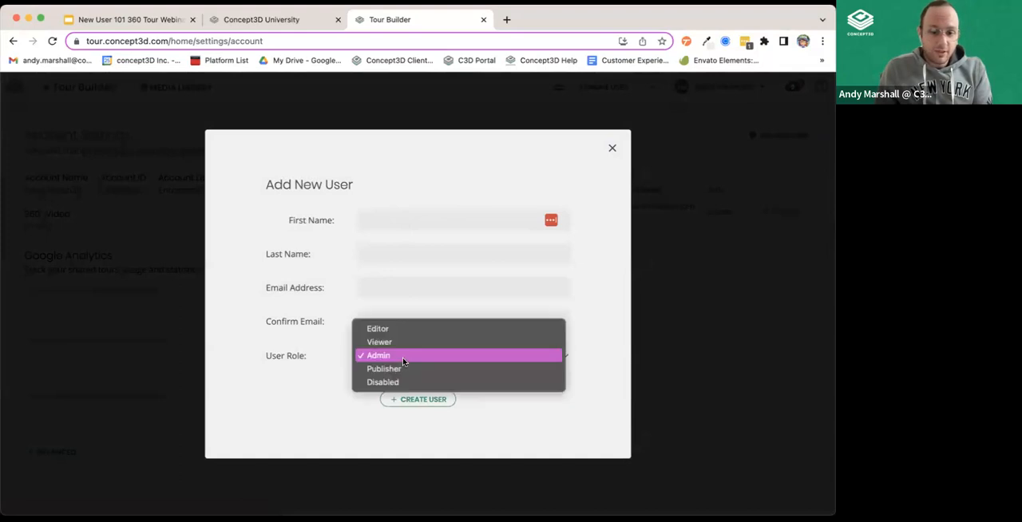
left_click(401, 362)
left_click(401, 361)
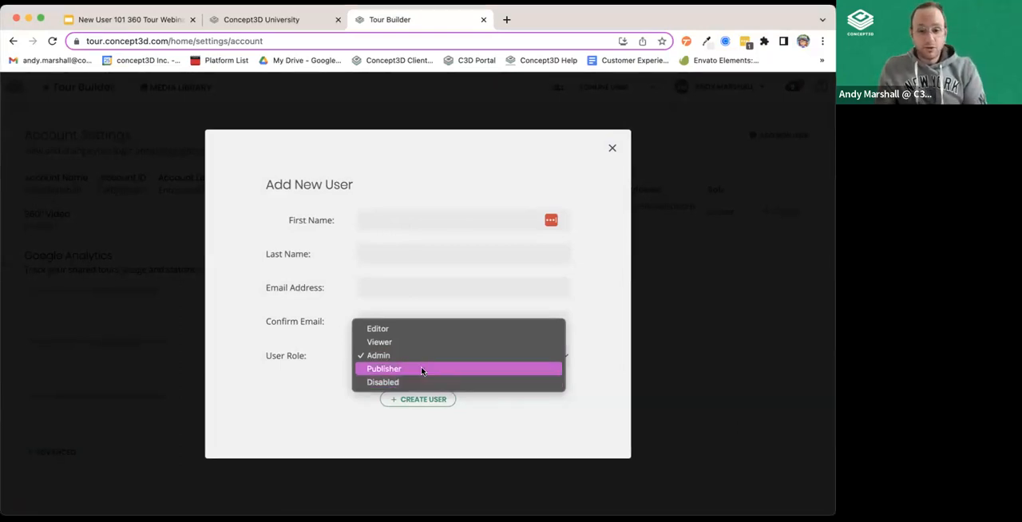
left_click(314, 290)
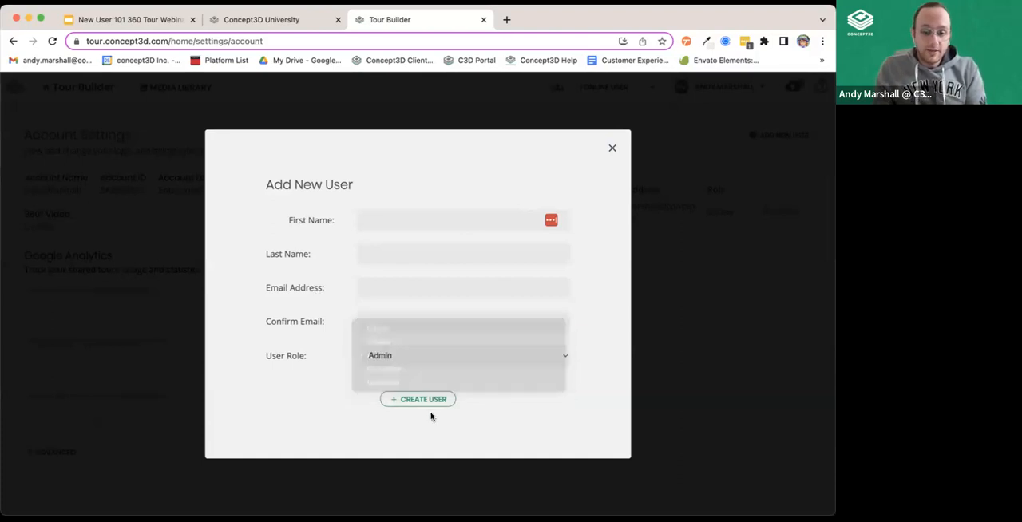
left_click(612, 149)
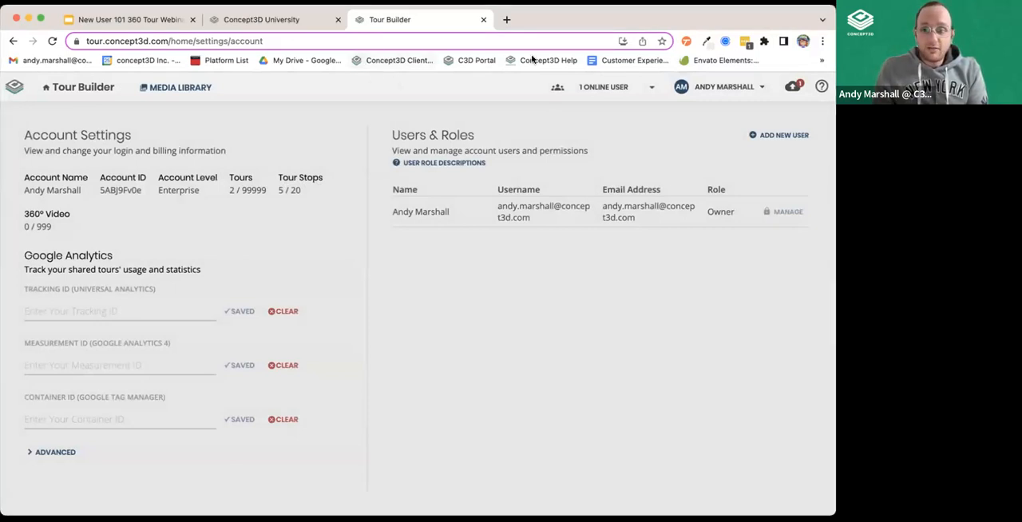
Return to the Tour Manager, switch to the public Concept3D University tour and dismiss its Explore the Panorama help.
left_click(89, 90)
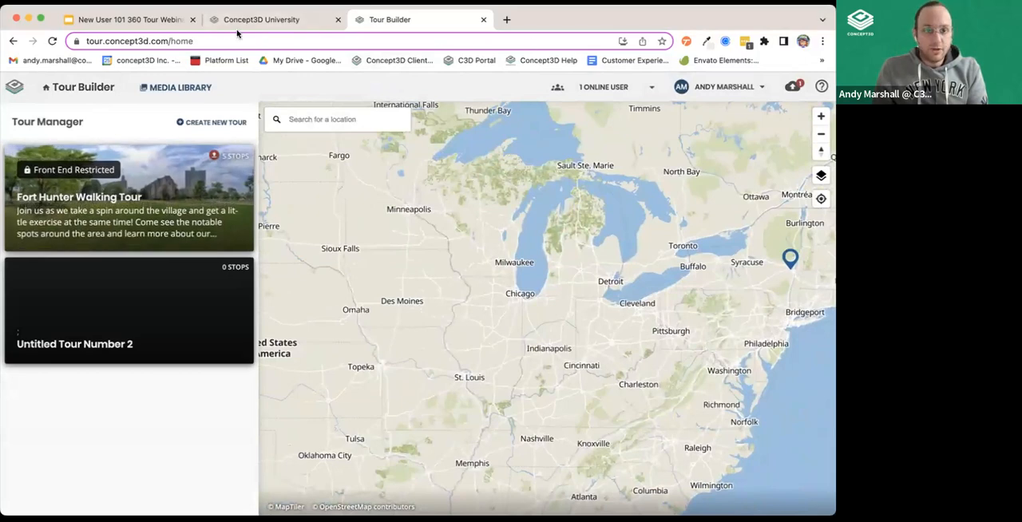
left_click(323, 19)
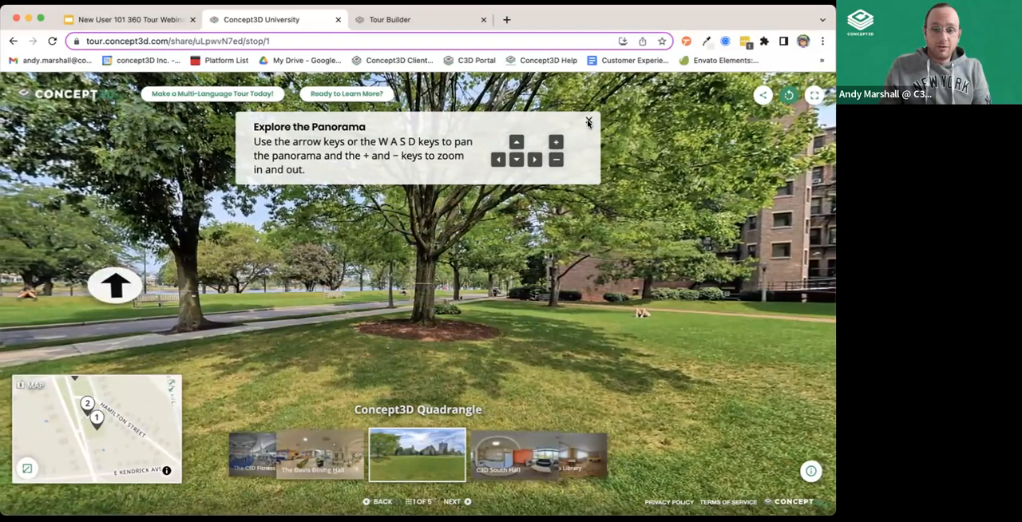
left_click(588, 123)
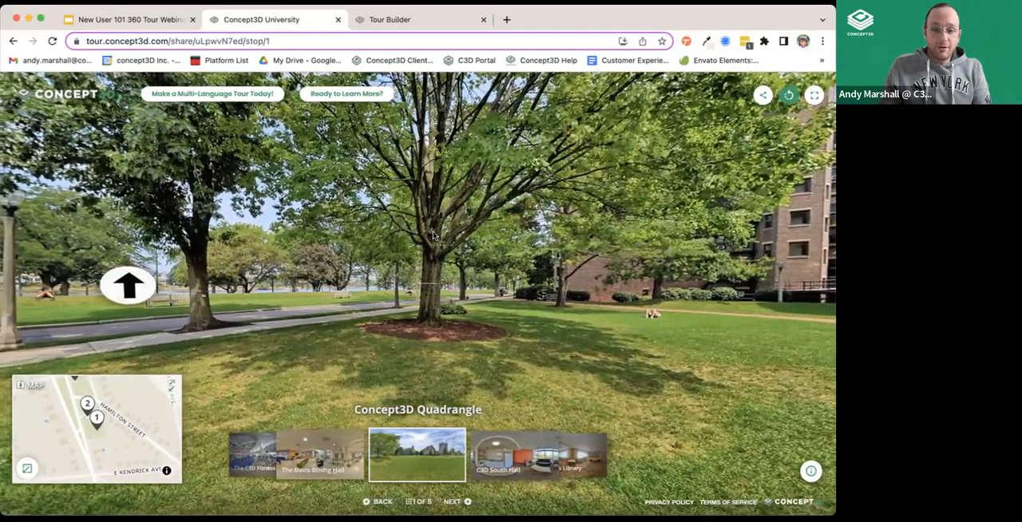